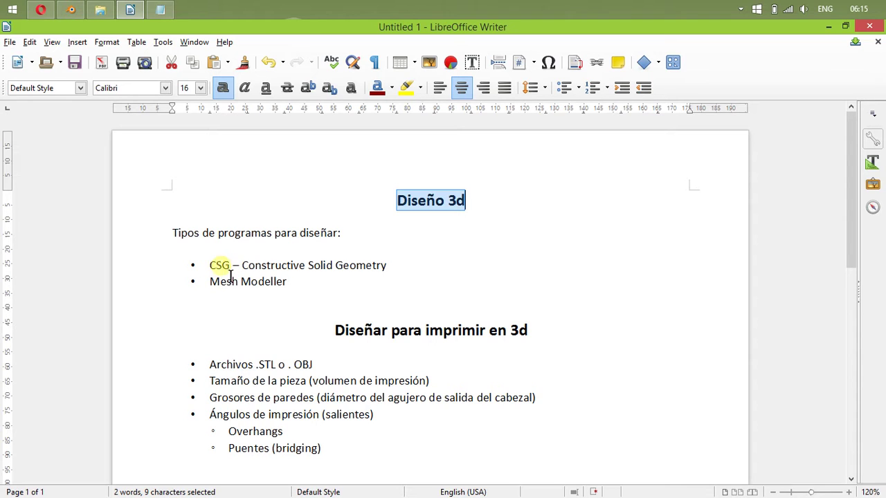
Highlight the "CSG – Constructive Solid Geometry" bullet in the notes.
{"action": "left_click_drag", "start_coordinate": [384, 269], "coordinate": [216, 277]}
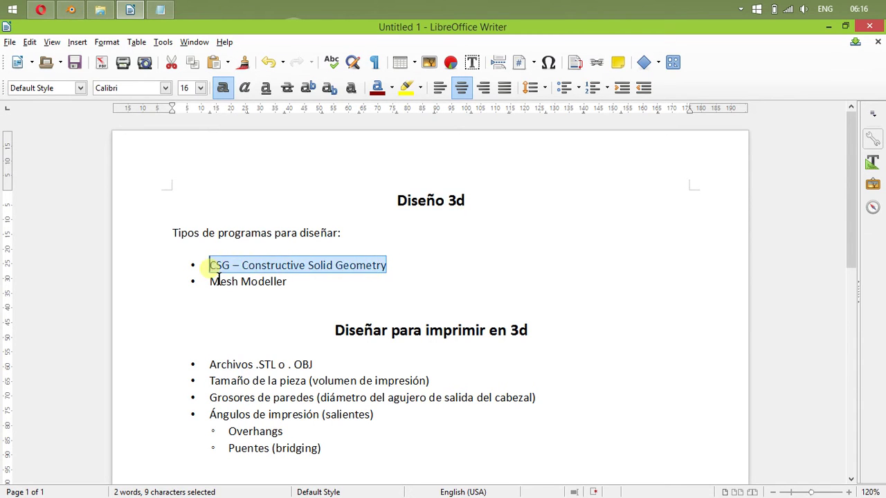
{"action": "left_click", "coordinate": [329, 288]}
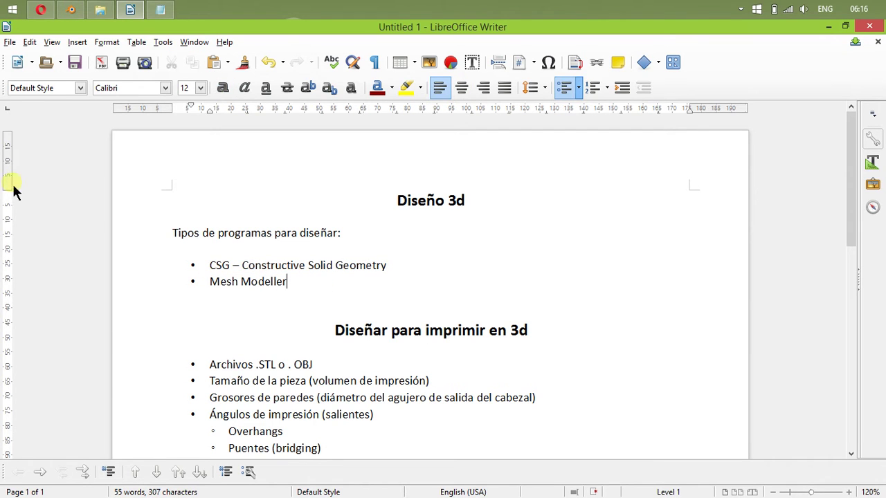
Switch to the Tinkercad design in Opera and place a box, a pyramid and a sphere overlapping the box on the workplane.
{"action": "left_click", "coordinate": [41, 9]}
{"action": "left_click", "coordinate": [274, 29]}
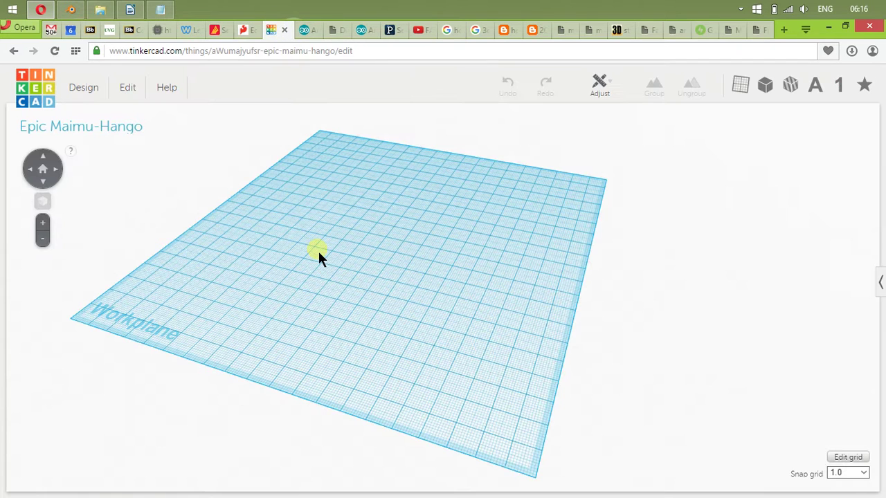
{"action": "left_click", "coordinate": [764, 87]}
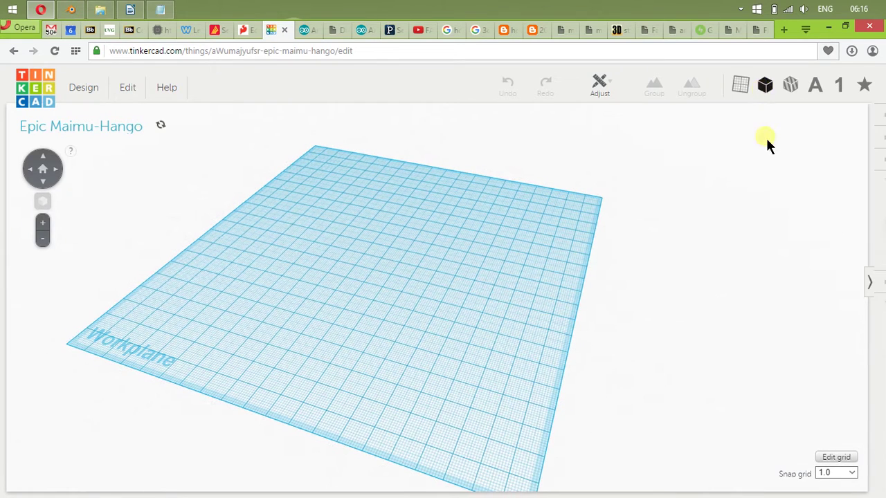
{"action": "left_click_drag", "start_coordinate": [775, 196], "coordinate": [346, 235]}
{"action": "left_click_drag", "start_coordinate": [766, 258], "coordinate": [384, 260]}
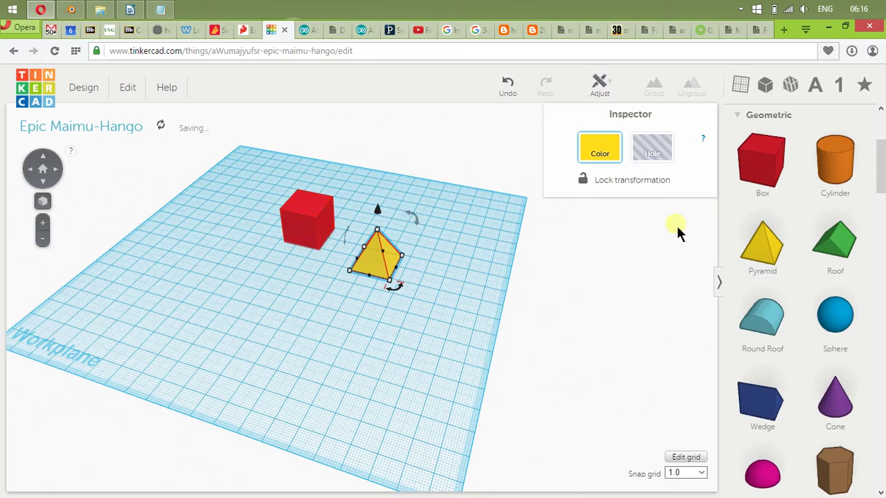
{"action": "left_click_drag", "start_coordinate": [824, 325], "coordinate": [314, 191]}
Move the yellow pyramid so that it overlaps the side of the red box.
{"action": "scroll", "coordinate": [326, 247], "scroll_direction": "up", "scroll_amount": 5}
{"action": "scroll", "coordinate": [327, 250], "scroll_direction": "up", "scroll_amount": 4}
{"action": "scroll", "coordinate": [480, 339], "scroll_direction": "down", "scroll_amount": 5}
{"action": "left_click_drag", "start_coordinate": [546, 288], "coordinate": [403, 199]}
{"action": "right_click_drag", "start_coordinate": [504, 259], "coordinate": [425, 329]}
{"action": "scroll", "coordinate": [411, 284], "scroll_direction": "up", "scroll_amount": 4}
{"action": "scroll", "coordinate": [423, 290], "scroll_direction": "down", "scroll_amount": 3}
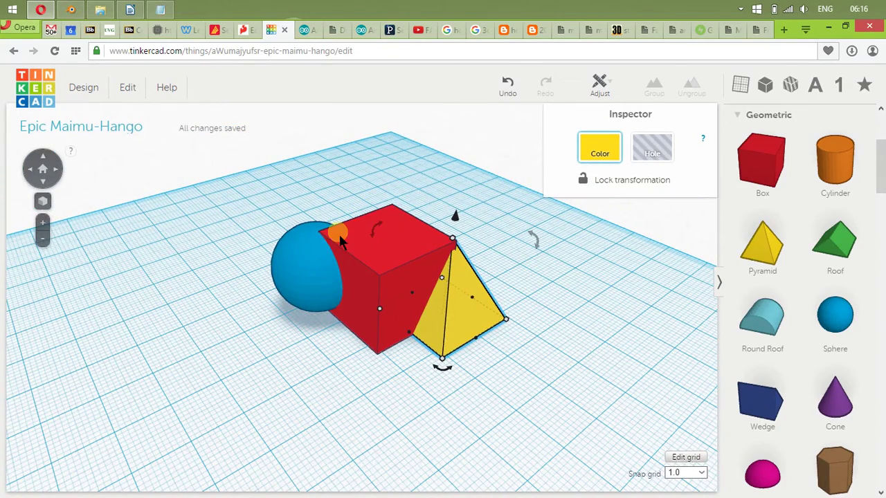
{"action": "left_click", "coordinate": [344, 369]}
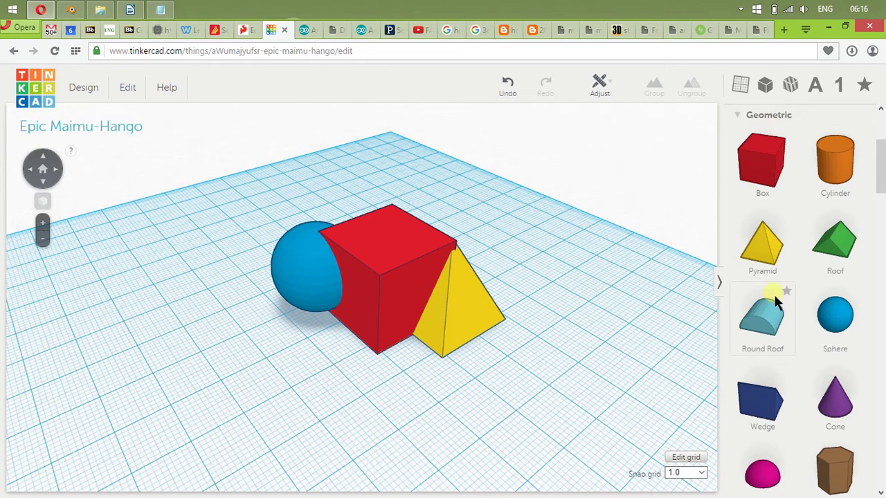
Turn the pyramid into a hole and group it with the box and the sphere.
{"action": "left_click_drag", "start_coordinate": [567, 155], "coordinate": [232, 386]}
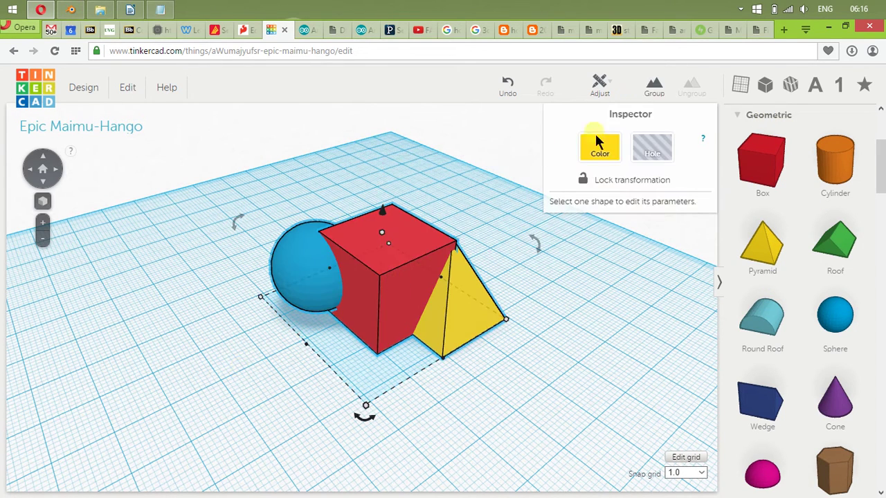
{"action": "left_click", "coordinate": [454, 305]}
{"action": "left_click", "coordinate": [652, 147]}
{"action": "left_click", "coordinate": [534, 197]}
{"action": "left_click_drag", "start_coordinate": [534, 197], "coordinate": [265, 366]}
{"action": "left_click", "coordinate": [654, 87]}
{"action": "left_click", "coordinate": [578, 297]}
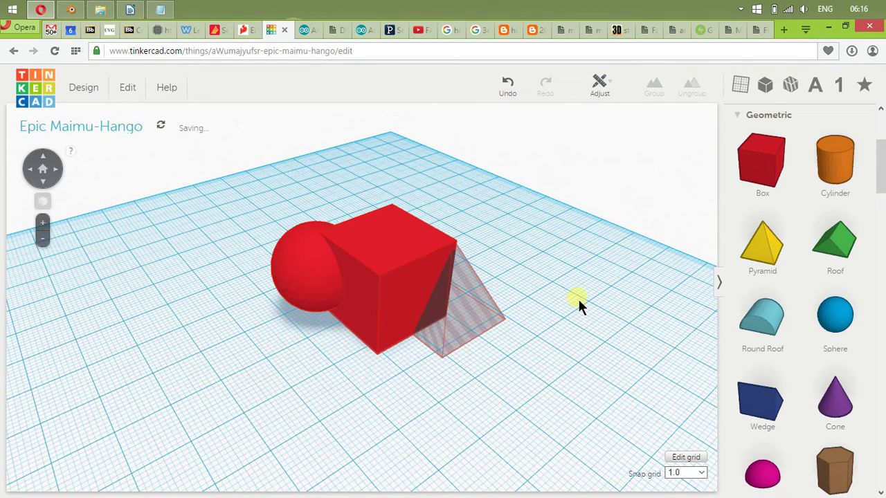
Inspect the grouped solid and its pyramid-shaped cut from several sides.
{"action": "right_click_drag", "start_coordinate": [453, 301], "coordinate": [467, 285]}
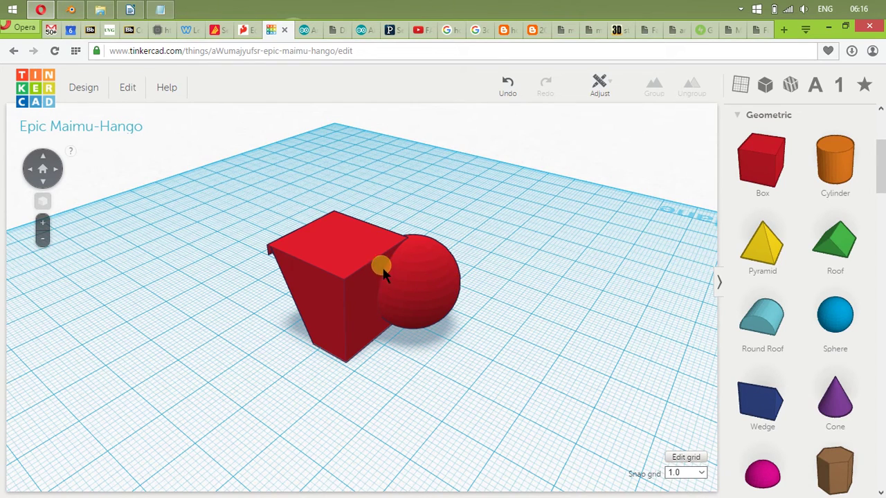
{"action": "right_click_drag", "start_coordinate": [436, 256], "coordinate": [417, 272]}
{"action": "right_click_drag", "start_coordinate": [395, 354], "coordinate": [389, 322]}
{"action": "left_click", "coordinate": [358, 272]}
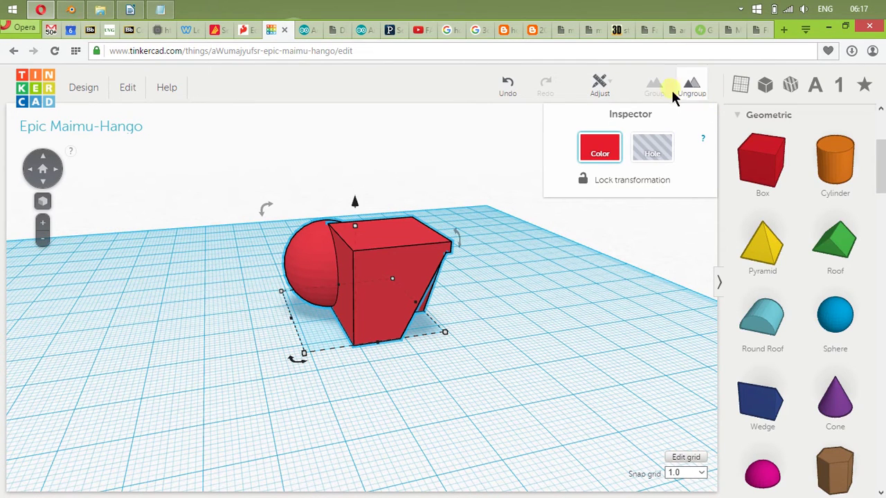
{"action": "left_click", "coordinate": [688, 87]}
{"action": "left_click", "coordinate": [526, 329]}
{"action": "right_click_drag", "start_coordinate": [525, 329], "coordinate": [436, 332]}
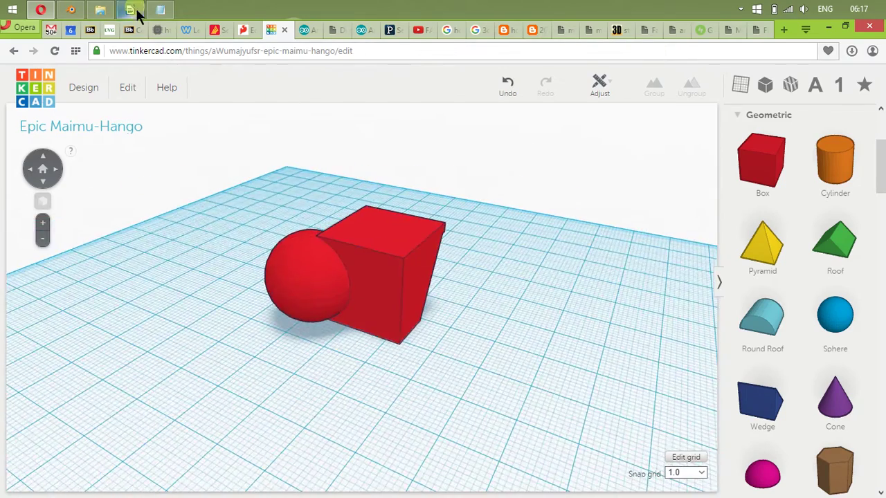
Append "(CAD – Computer Assisted Design)" to the CSG bullet in the Writer notes and return to Tinkercad.
{"action": "left_click", "coordinate": [137, 12]}
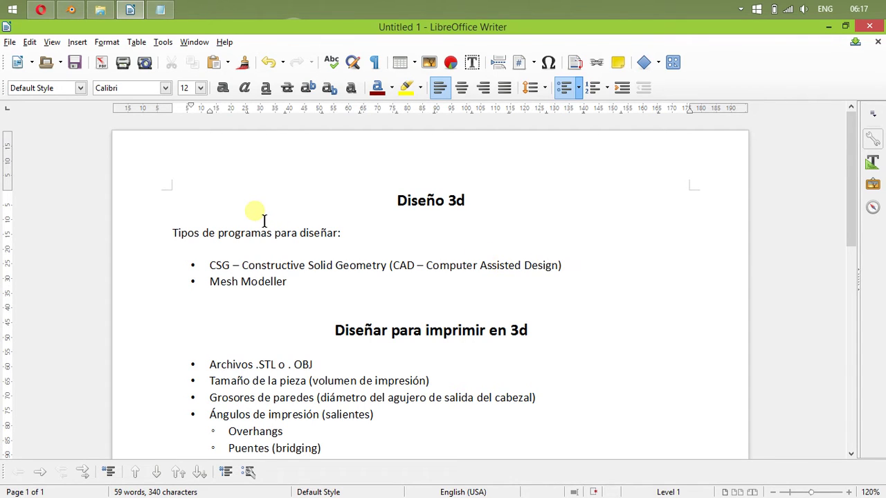
{"action": "left_click", "coordinate": [41, 9]}
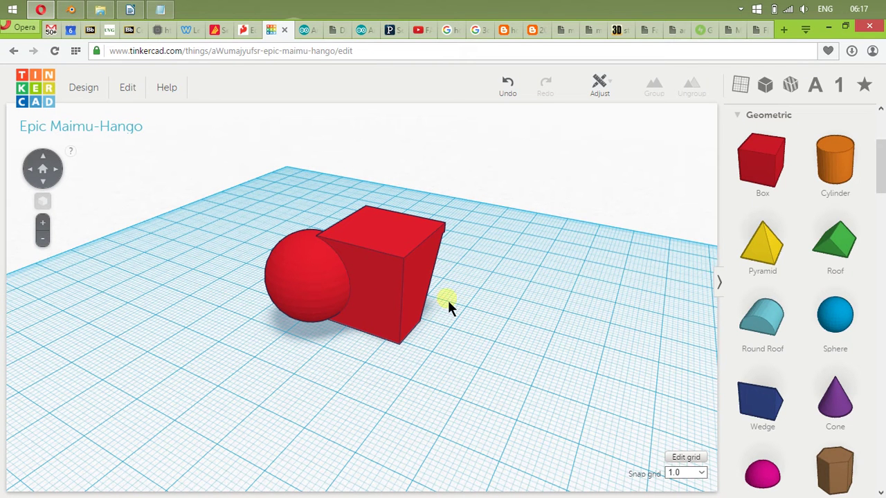
Review the shape library's categories, including Holes, Letters, Number, Helpers and Extras, and the file import options.
{"action": "left_click", "coordinate": [747, 119]}
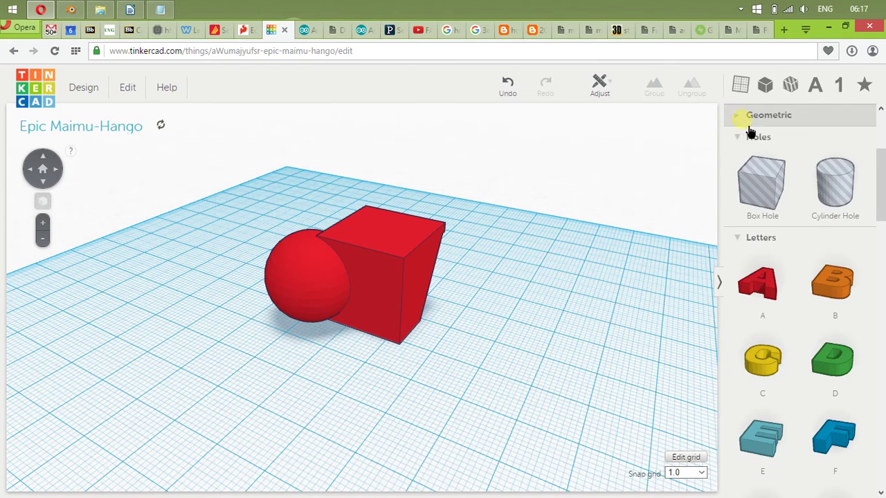
{"action": "left_click", "coordinate": [741, 238]}
{"action": "left_click", "coordinate": [747, 138]}
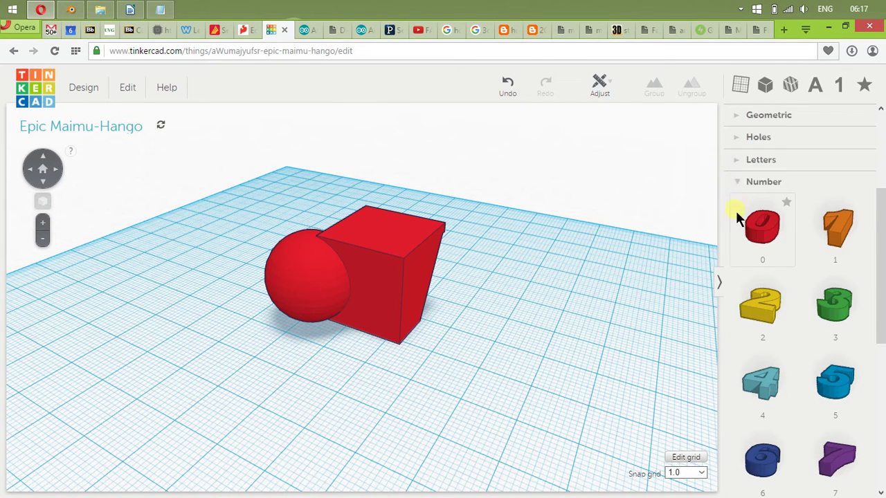
{"action": "left_click", "coordinate": [748, 193]}
{"action": "left_click", "coordinate": [739, 254]}
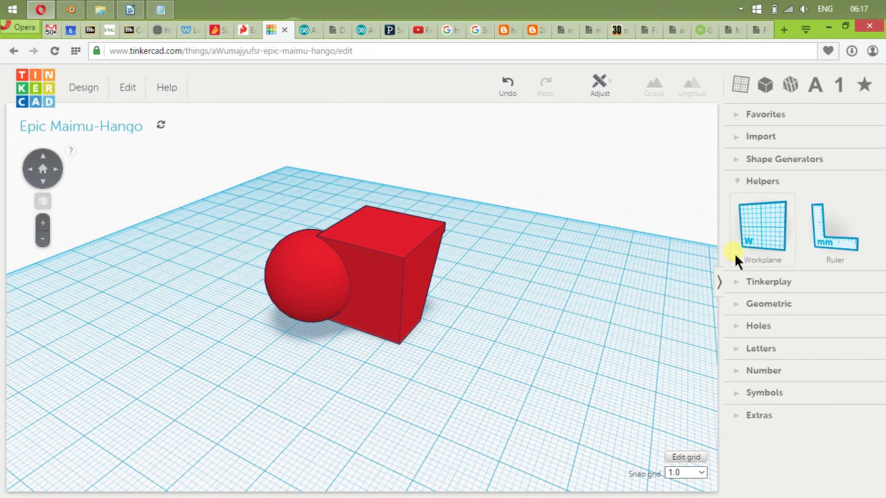
{"action": "left_click", "coordinate": [740, 415]}
{"action": "scroll", "coordinate": [820, 376], "scroll_direction": "down", "scroll_amount": 3}
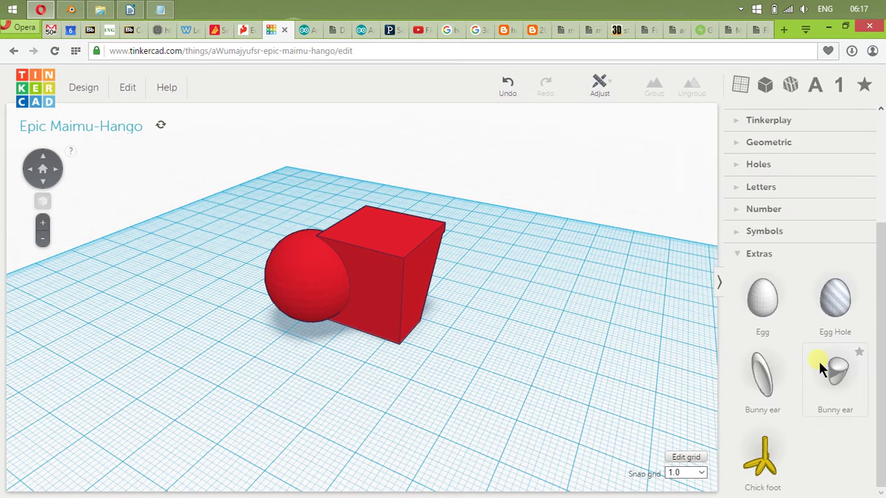
{"action": "left_click", "coordinate": [742, 262]}
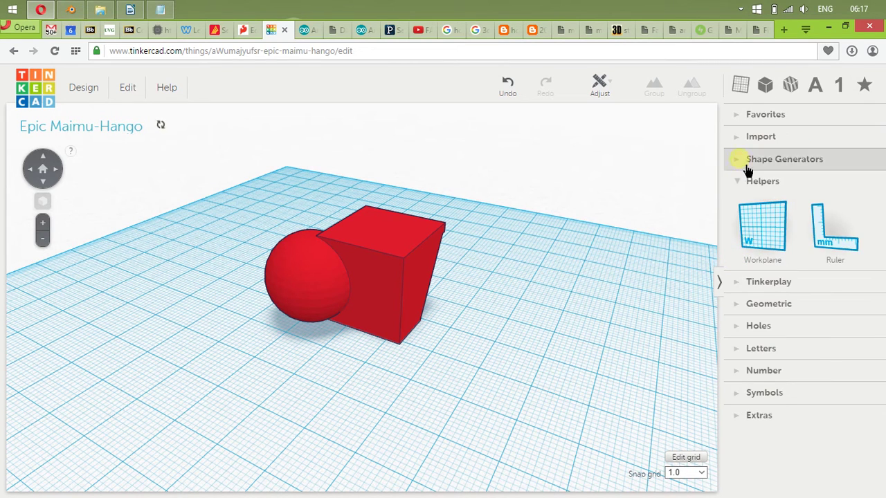
{"action": "left_click", "coordinate": [741, 142]}
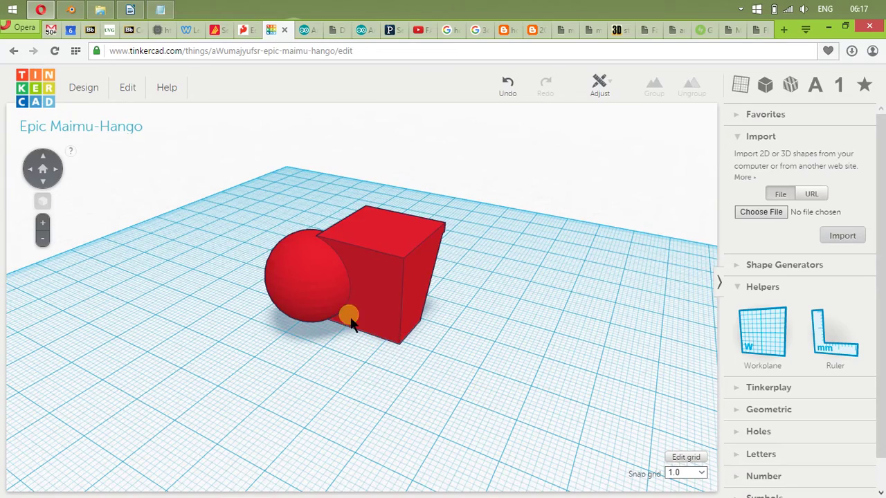
Ungroup the combined red solid into its separate sphere, box and pyramid hole.
{"action": "right_click_drag", "start_coordinate": [518, 325], "coordinate": [435, 334]}
{"action": "right_click_drag", "start_coordinate": [469, 379], "coordinate": [400, 277]}
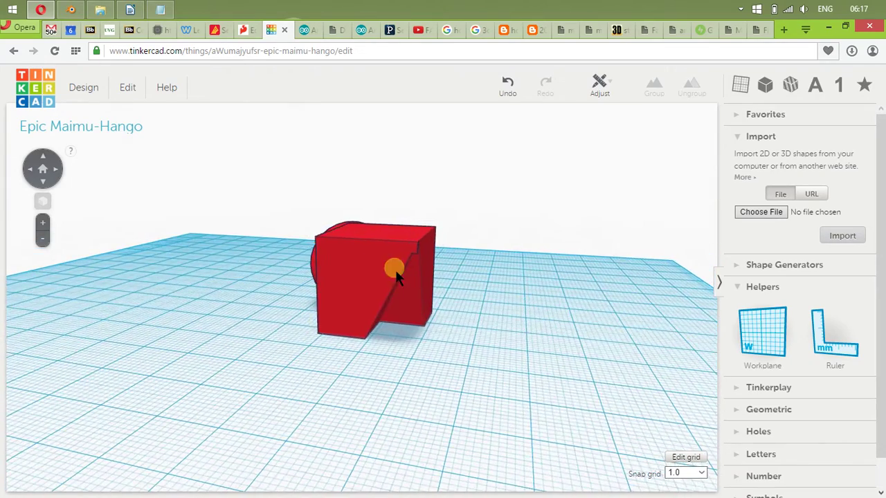
{"action": "left_click", "coordinate": [362, 275]}
{"action": "left_click", "coordinate": [688, 97]}
{"action": "right_click_drag", "start_coordinate": [506, 292], "coordinate": [600, 237]}
Lower the red box to roughly half its height.
{"action": "left_click", "coordinate": [765, 86]}
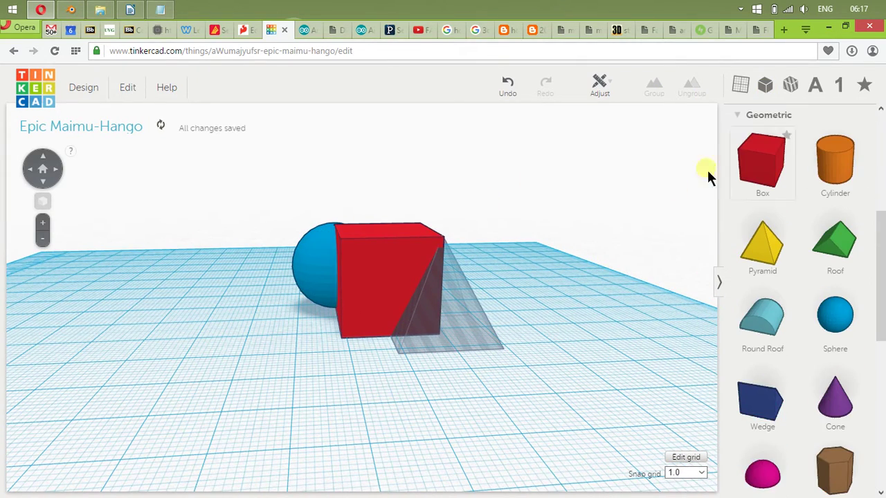
{"action": "right_click_drag", "start_coordinate": [523, 373], "coordinate": [568, 398]}
{"action": "left_click", "coordinate": [371, 274]}
{"action": "mouse_move", "coordinate": [388, 241]}
{"action": "left_click_drag", "start_coordinate": [387, 238], "coordinate": [383, 279]}
{"action": "left_click", "coordinate": [528, 304]}
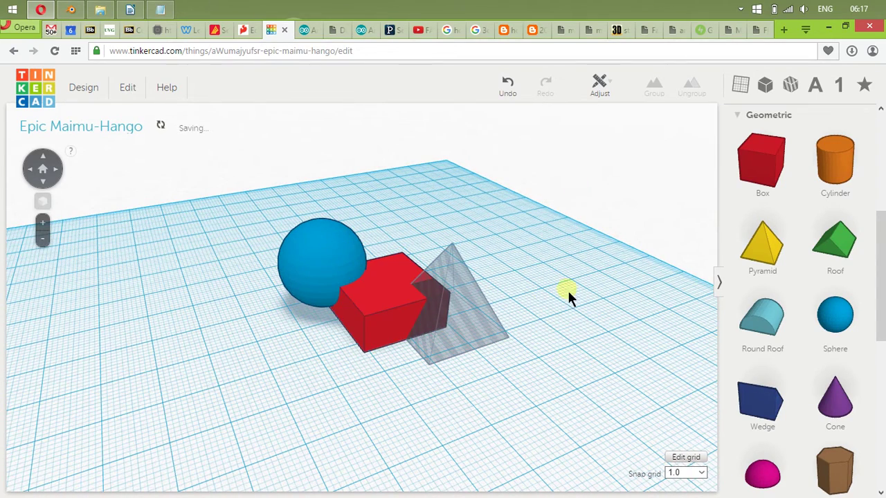
Group the sphere, the shortened box and the pyramid hole into one solid again.
{"action": "key", "text": "ctrl+a"}
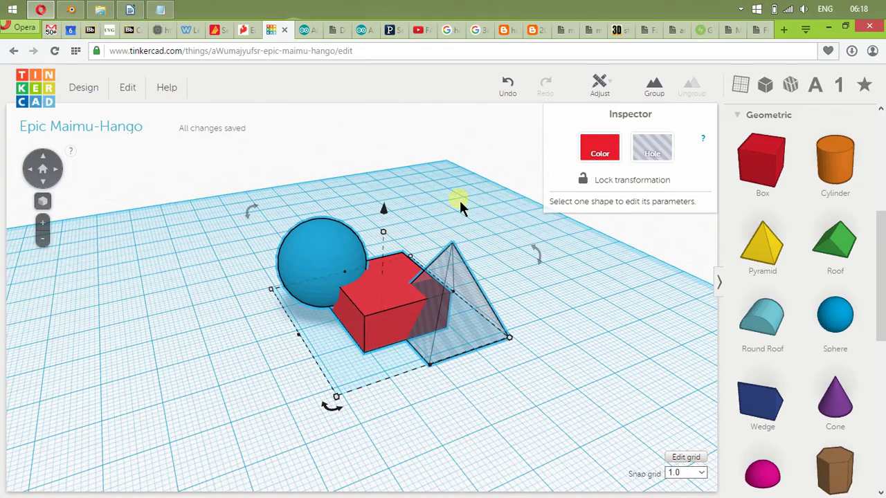
{"action": "left_click", "coordinate": [658, 83]}
{"action": "left_click", "coordinate": [564, 257]}
{"action": "right_click_drag", "start_coordinate": [564, 257], "coordinate": [762, 307]}
{"action": "scroll", "coordinate": [761, 297], "scroll_direction": "down", "scroll_amount": 5}
{"action": "scroll", "coordinate": [760, 308], "scroll_direction": "up", "scroll_amount": 4}
{"action": "scroll", "coordinate": [760, 308], "scroll_direction": "up", "scroll_amount": 2}
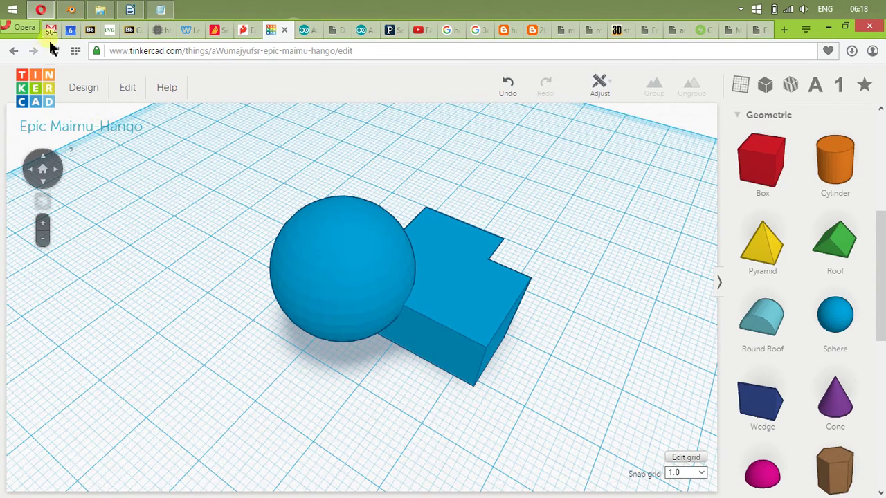
Highlight the "Mesh Modeller" bullet in the Writer notes and re-examine the grouped solid in Tinkercad.
{"action": "left_click", "coordinate": [129, 9]}
{"action": "left_click_drag", "start_coordinate": [297, 291], "coordinate": [262, 296]}
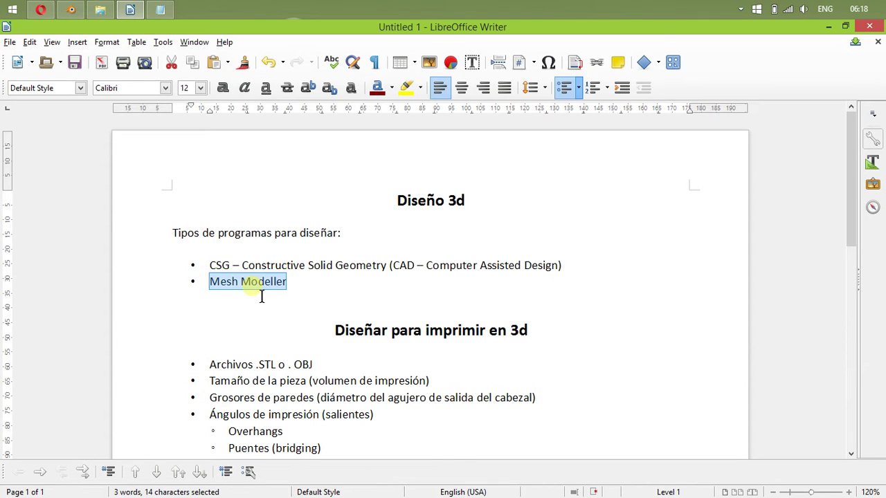
{"action": "left_click", "coordinate": [304, 293]}
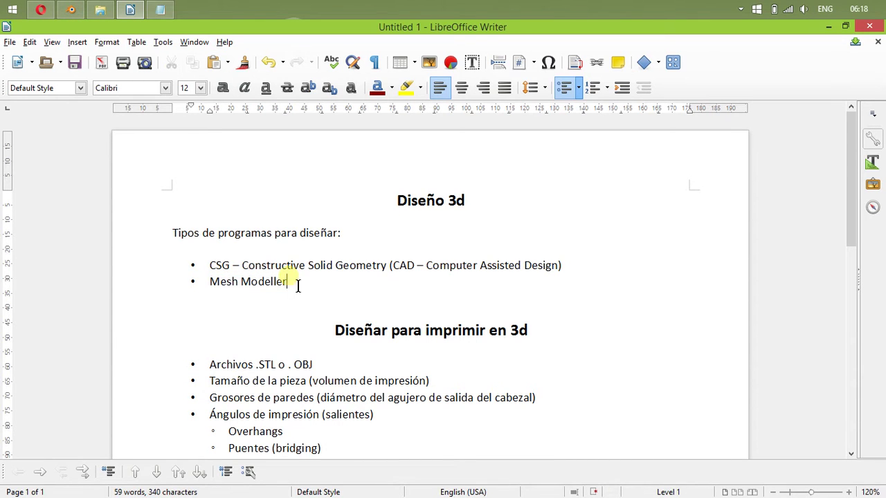
{"action": "left_click", "coordinate": [39, 11]}
{"action": "right_click_drag", "start_coordinate": [351, 297], "coordinate": [391, 227]}
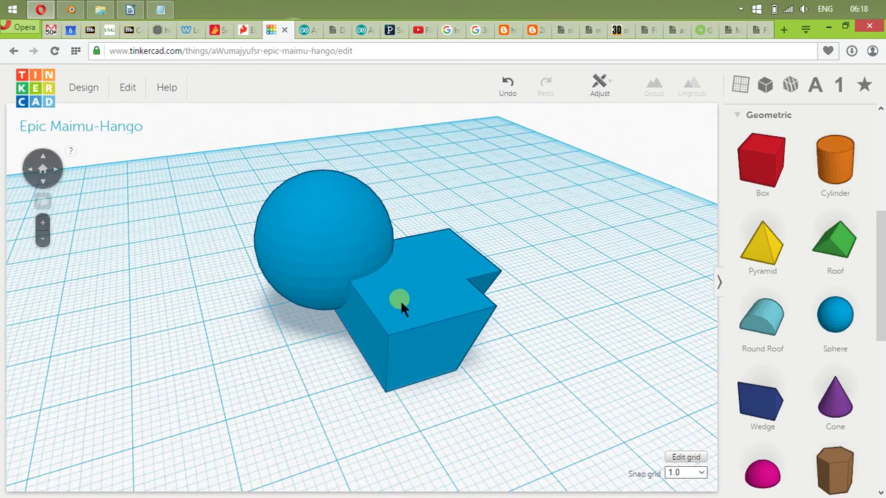
Switch to Blender, maximise the 3D view and add a cube mesh at the origin.
{"action": "left_click", "coordinate": [72, 9]}
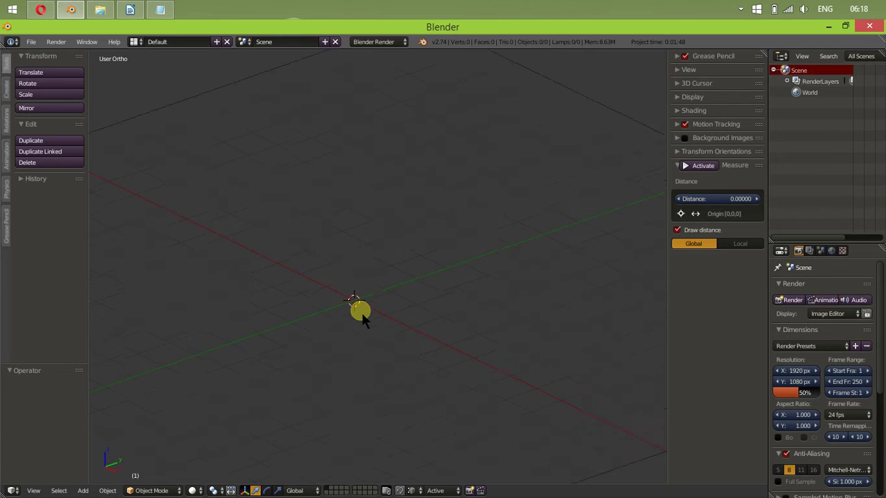
{"action": "key", "text": "ctrl+Up"}
{"action": "key", "text": "shift+a"}
{"action": "mouse_move", "coordinate": [454, 249]}
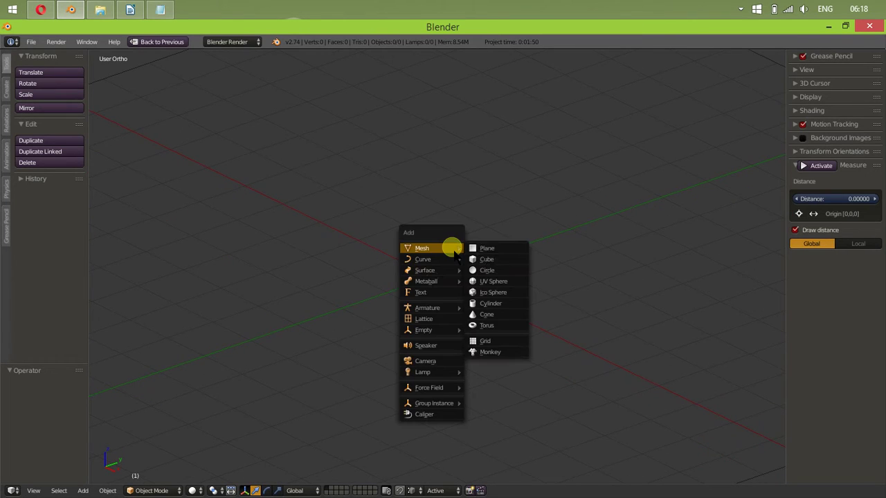
{"action": "left_click", "coordinate": [490, 258]}
{"action": "key", "text": "Tab"}
{"action": "scroll", "coordinate": [403, 264], "scroll_direction": "up", "scroll_amount": 3}
{"action": "key", "text": "Tab"}
{"action": "middle_click_drag", "start_coordinate": [399, 261], "coordinate": [430, 273]}
Add a UV sphere and move it about 13.6 units along the X axis so it protrudes from the cube.
{"action": "key", "text": "shift+a"}
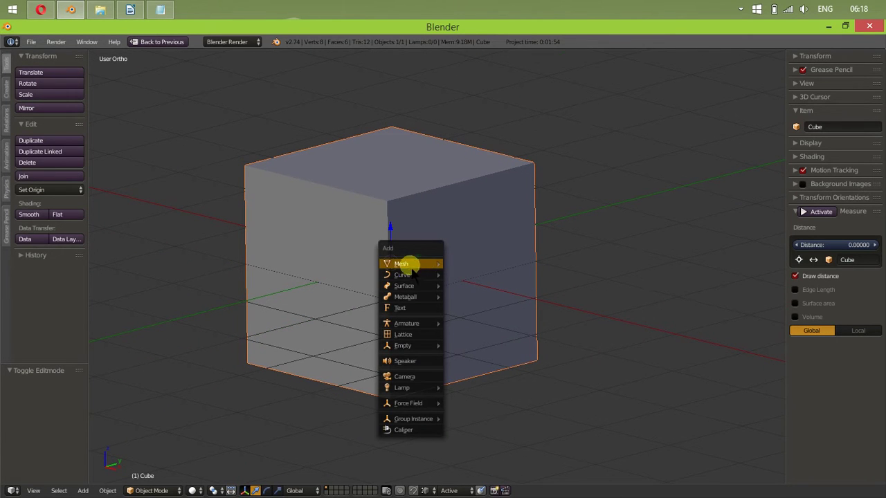
{"action": "mouse_move", "coordinate": [401, 263]}
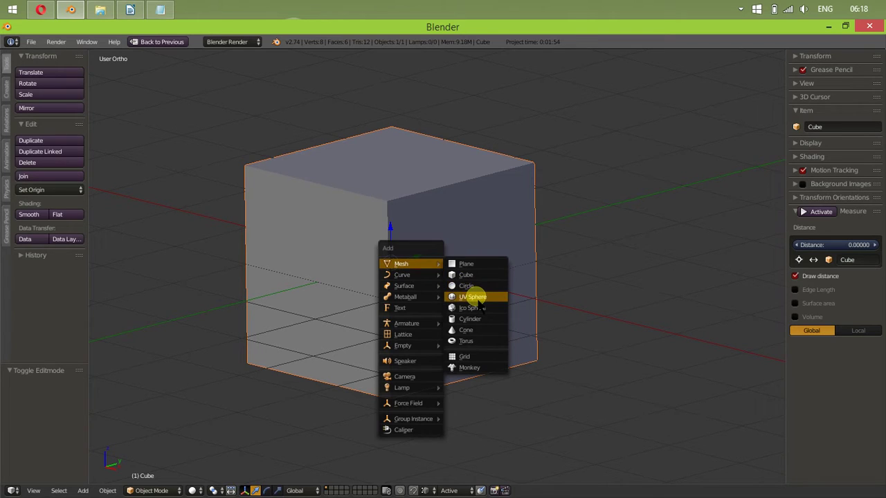
{"action": "left_click", "coordinate": [476, 298]}
{"action": "scroll", "coordinate": [477, 303], "scroll_direction": "down", "scroll_amount": 2}
{"action": "key", "text": "g"}
{"action": "key", "text": "x"}
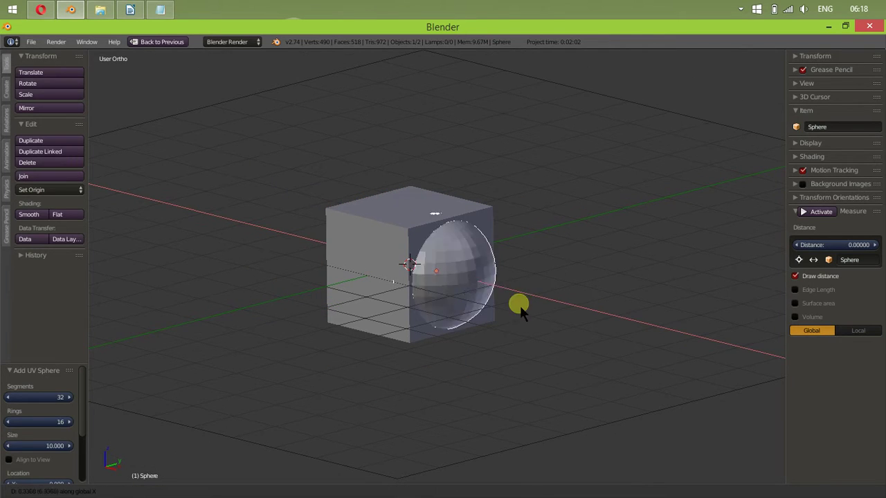
{"action": "left_click", "coordinate": [511, 295]}
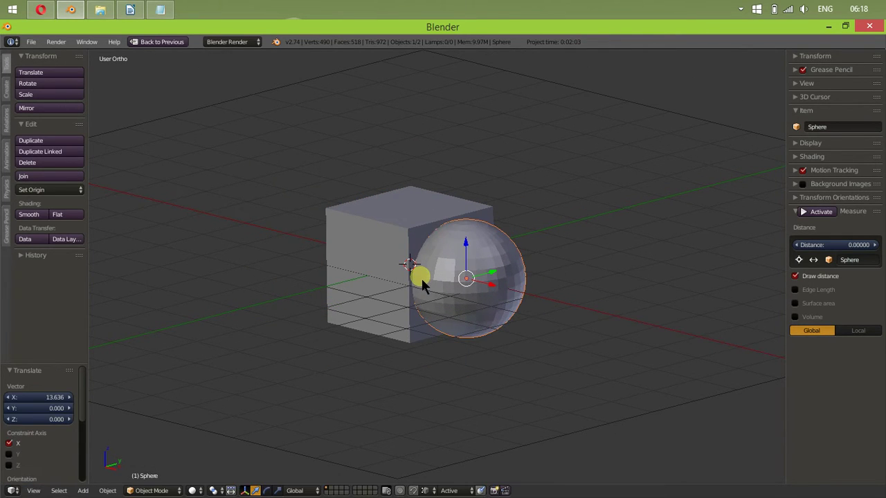
Add a second cube mesh at the origin and slide it along the X axis, away from the sphere.
{"action": "key", "text": "shift+a"}
{"action": "mouse_move", "coordinate": [421, 280]}
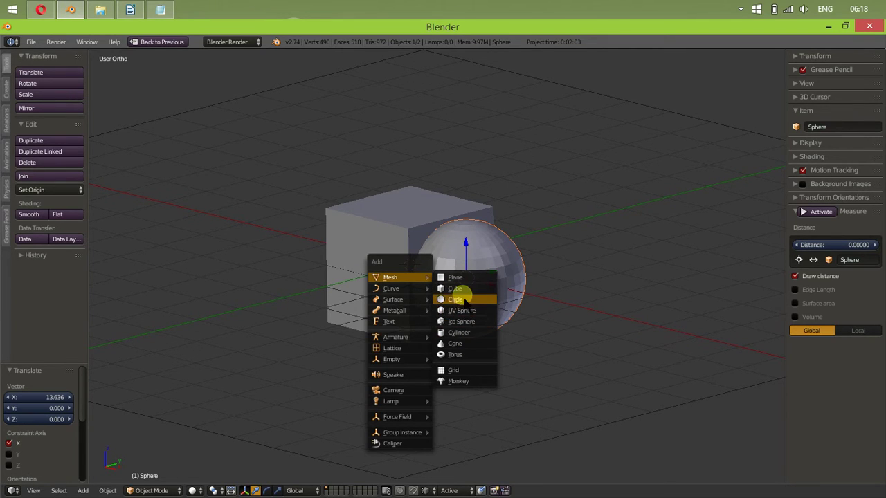
{"action": "left_click", "coordinate": [456, 288]}
{"action": "middle_click_drag", "start_coordinate": [349, 248], "coordinate": [429, 359], "text": "shift"}
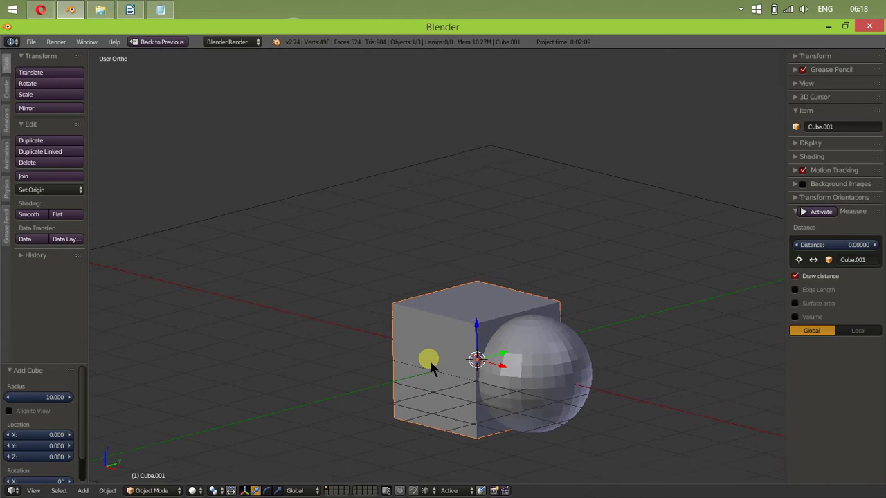
{"action": "key", "text": "g"}
{"action": "key", "text": "x"}
{"action": "left_click", "coordinate": [332, 326]}
Hide both side shelves and move the second cube freely so it sits diagonally offset from the first cube.
{"action": "middle_click_drag", "start_coordinate": [332, 326], "coordinate": [435, 272]}
{"action": "scroll", "coordinate": [474, 340], "scroll_direction": "up", "scroll_amount": 3}
{"action": "key", "text": "t"}
{"action": "key", "text": "n"}
{"action": "middle_click_drag", "start_coordinate": [434, 229], "coordinate": [446, 315], "text": "shift"}
{"action": "scroll", "coordinate": [435, 297], "scroll_direction": "down", "scroll_amount": 3}
{"action": "middle_click_drag", "start_coordinate": [446, 351], "coordinate": [430, 351]}
{"action": "scroll", "coordinate": [422, 312], "scroll_direction": "down", "scroll_amount": 4}
{"action": "key", "text": "g"}
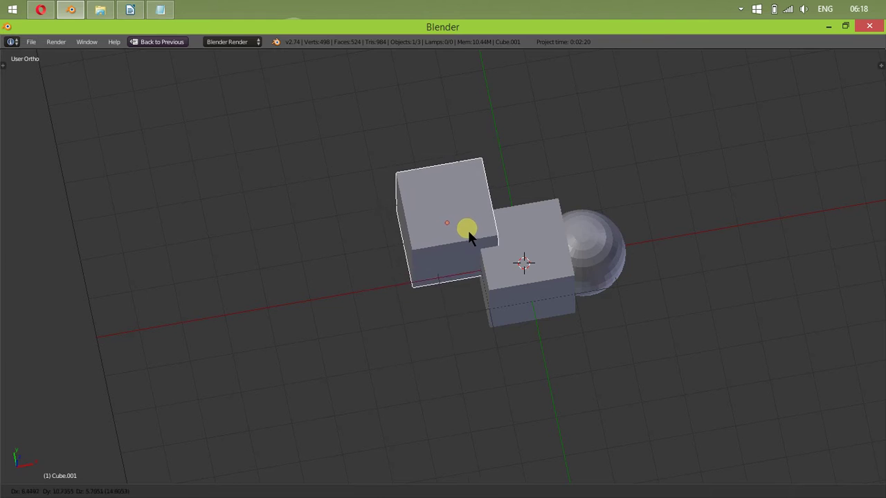
{"action": "left_click", "coordinate": [468, 237]}
Enter edit mode on the second cube and select its nearest top corner vertex.
{"action": "middle_click_drag", "start_coordinate": [467, 300], "coordinate": [491, 253]}
{"action": "scroll", "coordinate": [476, 280], "scroll_direction": "up", "scroll_amount": 3}
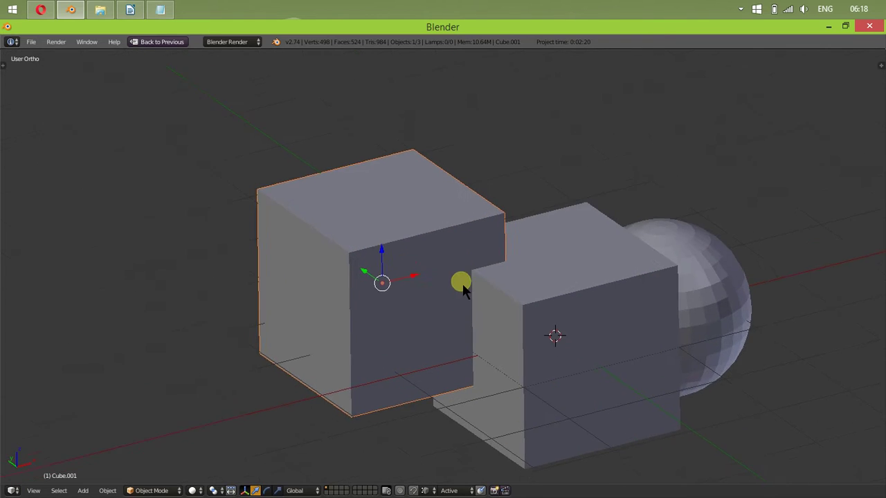
{"action": "scroll", "coordinate": [462, 284], "scroll_direction": "up", "scroll_amount": 2}
{"action": "key", "text": "Tab"}
{"action": "right_click", "coordinate": [312, 258]}
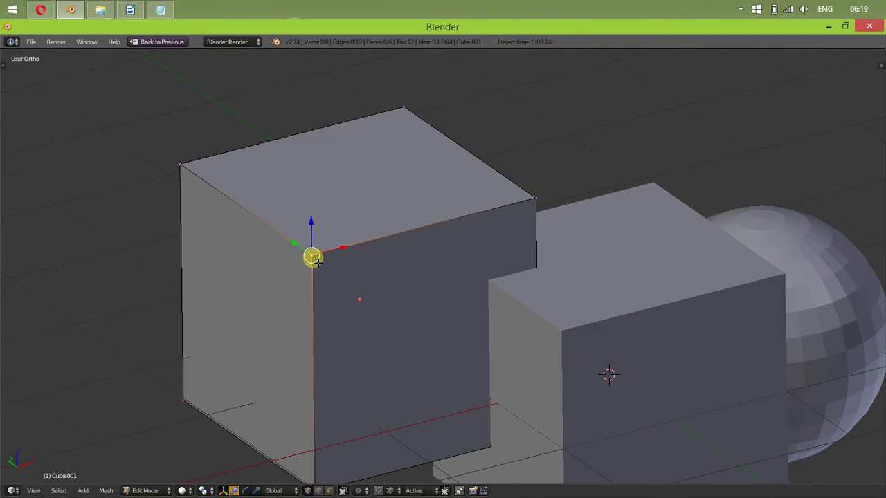
{"action": "right_click", "coordinate": [182, 163]}
{"action": "right_click", "coordinate": [312, 256]}
{"action": "key", "text": "KP_Decimal"}
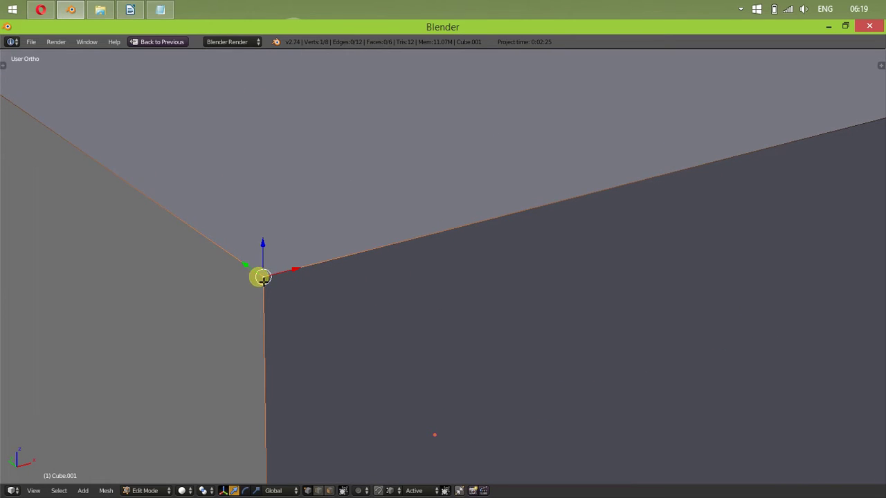
Extend the vertex selection along one top edge and on to all four corners of the cube's top face.
{"action": "scroll", "coordinate": [262, 277], "scroll_direction": "down", "scroll_amount": 6}
{"action": "scroll", "coordinate": [467, 268], "scroll_direction": "up", "scroll_amount": 3}
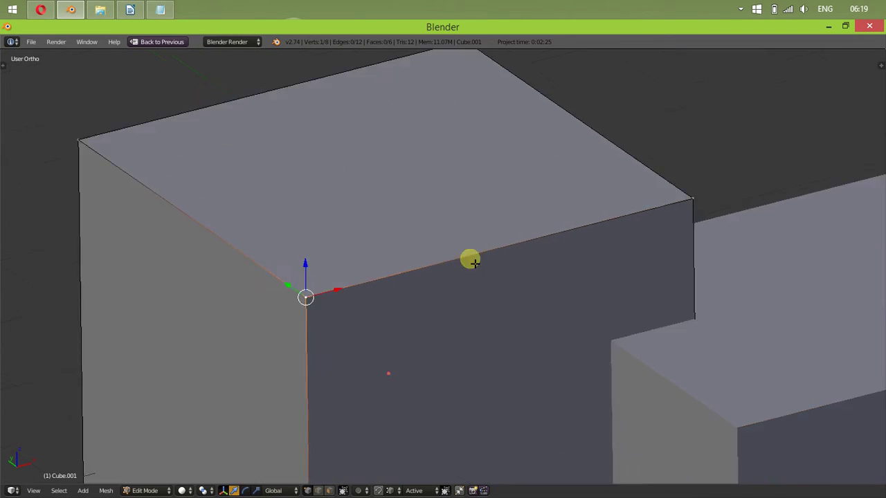
{"action": "right_click", "coordinate": [680, 199], "text": "shift"}
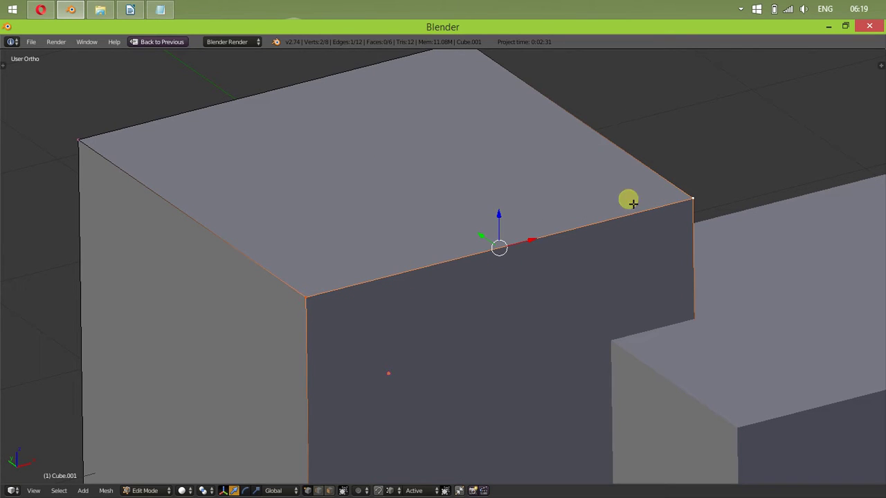
{"action": "middle_click_drag", "start_coordinate": [322, 335], "coordinate": [411, 394], "text": "shift"}
{"action": "scroll", "coordinate": [411, 394], "scroll_direction": "down", "scroll_amount": 1}
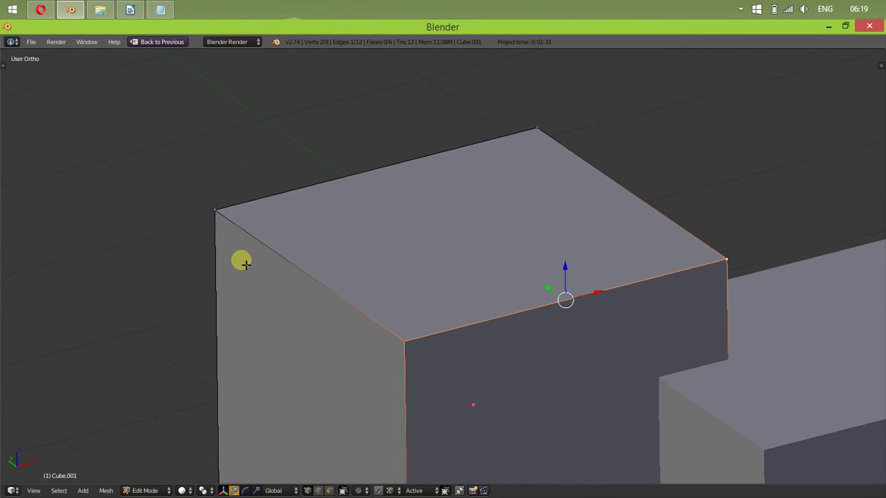
{"action": "right_click", "coordinate": [223, 213], "text": "shift"}
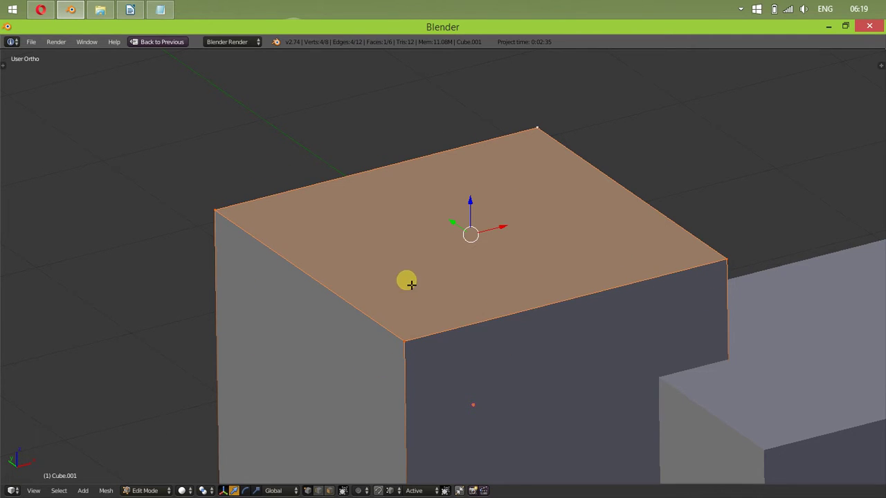
Subdivide the selected top face three times into an 8 by 8 grid.
{"action": "scroll", "coordinate": [413, 284], "scroll_direction": "down", "scroll_amount": 6}
{"action": "scroll", "coordinate": [408, 276], "scroll_direction": "up", "scroll_amount": 2}
{"action": "key", "text": "Tab"}
{"action": "key", "text": "Tab"}
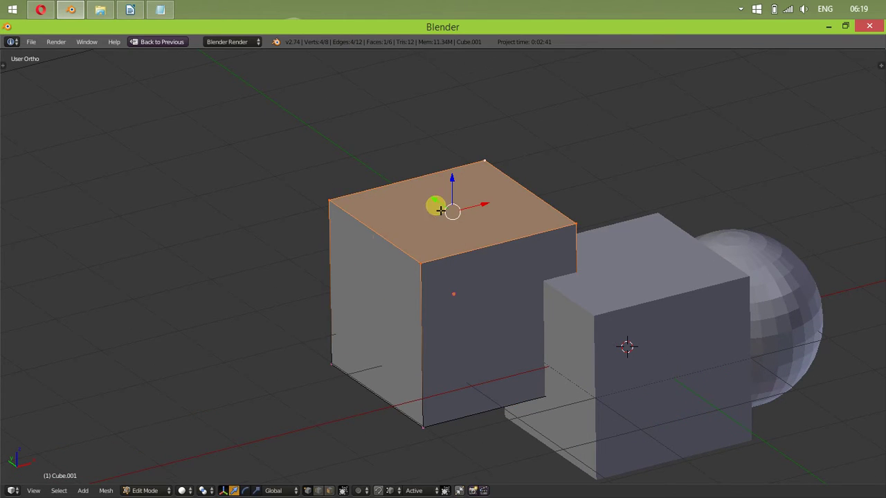
{"action": "scroll", "coordinate": [413, 297], "scroll_direction": "up", "scroll_amount": 5}
{"action": "scroll", "coordinate": [510, 312], "scroll_direction": "down", "scroll_amount": 1}
{"action": "key", "text": "w"}
{"action": "key", "text": "s"}
{"action": "key", "text": "w"}
{"action": "key", "text": "s"}
{"action": "key", "text": "w"}
{"action": "key", "text": "s"}
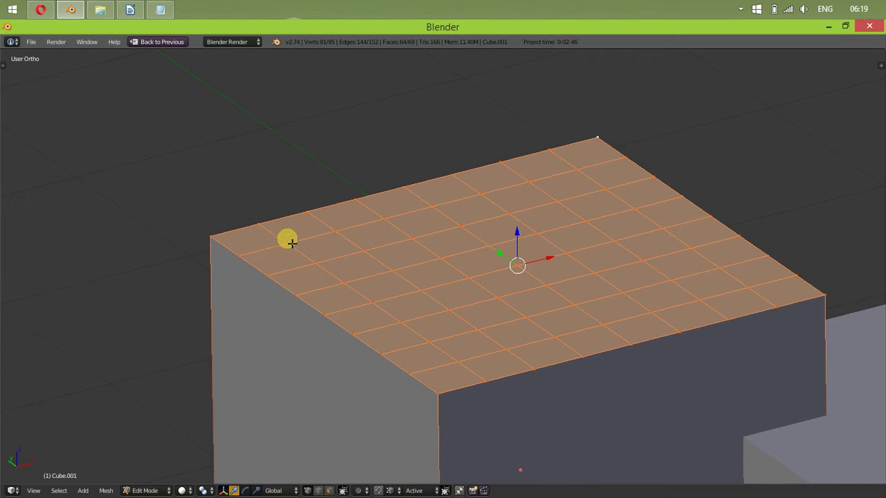
Try moving a single vertex of the subdivided top face and cancel the move.
{"action": "middle_click_drag", "start_coordinate": [528, 289], "coordinate": [455, 259], "text": "shift"}
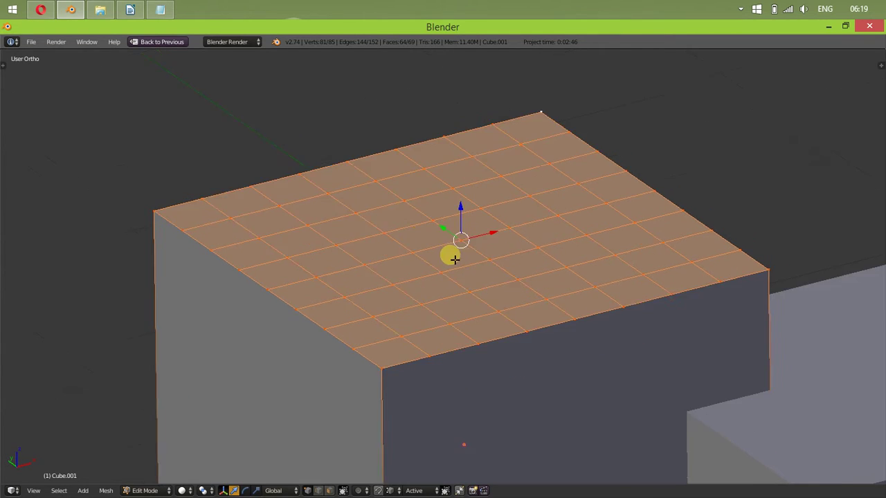
{"action": "right_click_drag", "start_coordinate": [401, 252], "coordinate": [412, 218]}
{"action": "right_click", "coordinate": [377, 214]}
{"action": "key", "text": "g"}
{"action": "right_click", "coordinate": [393, 277]}
Switch to edge selection and try moving one edge of the top grid, cancelling the move.
{"action": "key", "text": "ctrl+Tab"}
{"action": "left_click", "coordinate": [350, 241]}
{"action": "key", "text": "ctrl+Tab"}
{"action": "left_click", "coordinate": [346, 229]}
{"action": "right_click", "coordinate": [345, 225]}
{"action": "key", "text": "g"}
{"action": "right_click", "coordinate": [346, 179]}
Switch to face selection and try moving one small face of the top grid, cancelling the move.
{"action": "key", "text": "ctrl+Tab"}
{"action": "left_click", "coordinate": [332, 228]}
{"action": "right_click", "coordinate": [333, 231]}
{"action": "key", "text": "g"}
{"action": "right_click", "coordinate": [352, 124]}
Examine the subdivided cube beside the other solids, comparing its appearance in edit mode and object mode.
{"action": "scroll", "coordinate": [352, 123], "scroll_direction": "down", "scroll_amount": 4}
{"action": "middle_click_drag", "start_coordinate": [430, 315], "coordinate": [359, 262], "text": "shift"}
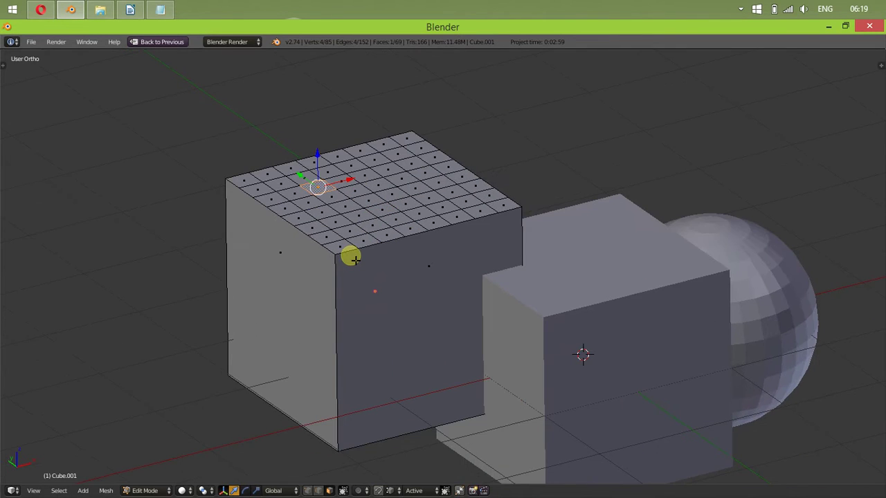
{"action": "scroll", "coordinate": [354, 203], "scroll_direction": "up", "scroll_amount": 1}
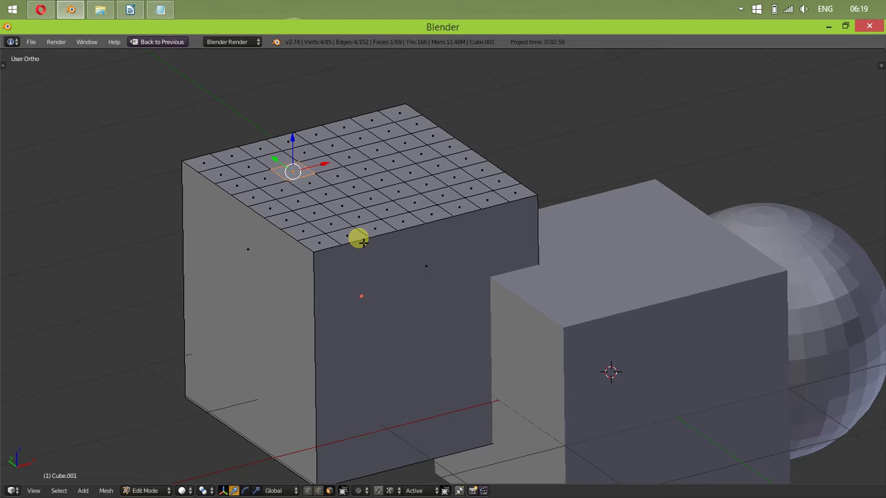
{"action": "scroll", "coordinate": [415, 290], "scroll_direction": "down", "scroll_amount": 2}
{"action": "scroll", "coordinate": [370, 295], "scroll_direction": "up", "scroll_amount": 5}
{"action": "key", "text": "Tab"}
{"action": "key", "text": "Tab"}
{"action": "scroll", "coordinate": [405, 263], "scroll_direction": "down", "scroll_amount": 2}
{"action": "middle_click_drag", "start_coordinate": [429, 259], "coordinate": [447, 275]}
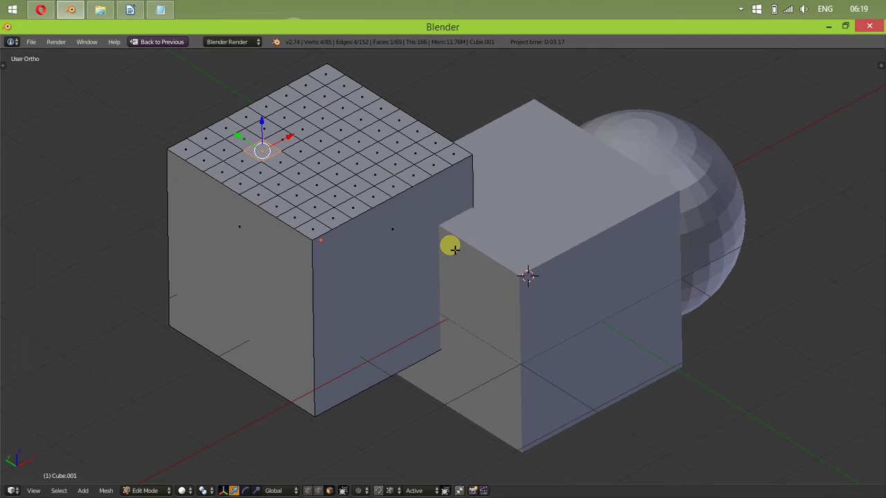
{"action": "scroll", "coordinate": [411, 229], "scroll_direction": "up", "scroll_amount": 3}
{"action": "key", "text": "Tab"}
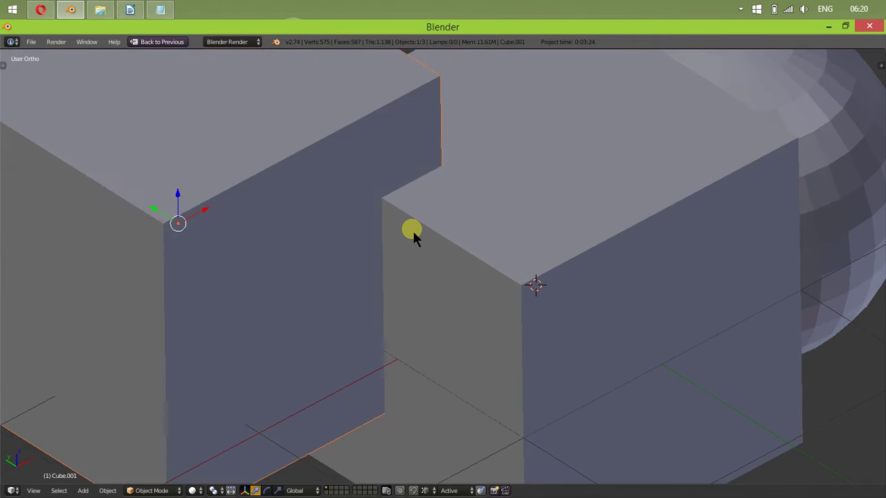
{"action": "scroll", "coordinate": [411, 263], "scroll_direction": "down", "scroll_amount": 4}
{"action": "key", "text": "Tab"}
{"action": "key", "text": "Tab"}
Select all objects and delete them to empty the scene.
{"action": "middle_click_drag", "start_coordinate": [433, 289], "coordinate": [378, 303]}
{"action": "key", "text": "a"}
{"action": "key", "text": "a"}
{"action": "key", "text": "x"}
{"action": "left_click", "coordinate": [386, 296]}
Add a new cube mesh at the origin and frame it in the view.
{"action": "middle_click_drag", "start_coordinate": [429, 291], "coordinate": [409, 287]}
{"action": "key", "text": "shift+a"}
{"action": "mouse_move", "coordinate": [409, 286]}
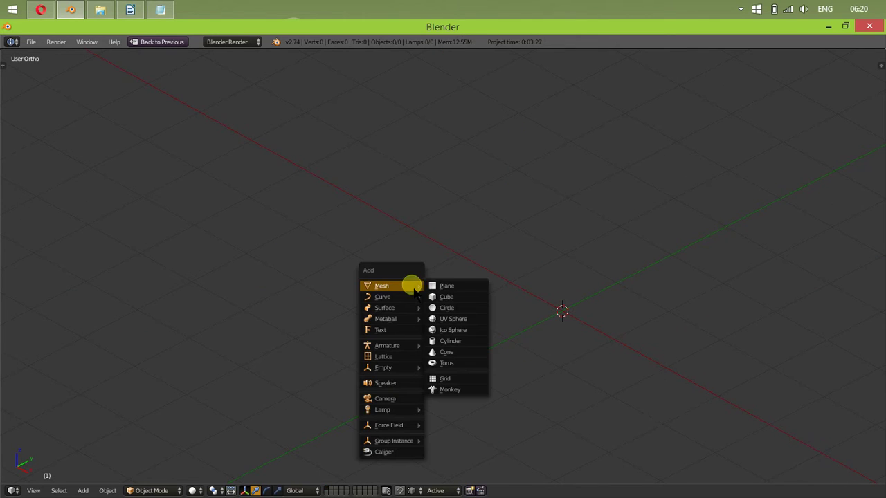
{"action": "left_click", "coordinate": [447, 298]}
{"action": "key", "text": "KP_Decimal"}
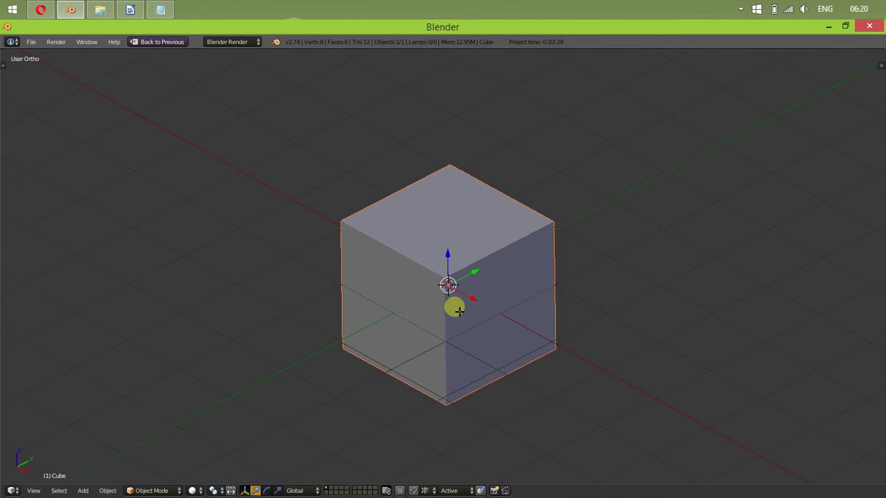
Using vertex selection in edit mode, select two diagonally opposite corners of the cube's front face and centre the 3D cursor between them.
{"action": "key", "text": "Tab"}
{"action": "key", "text": "ctrl+Tab"}
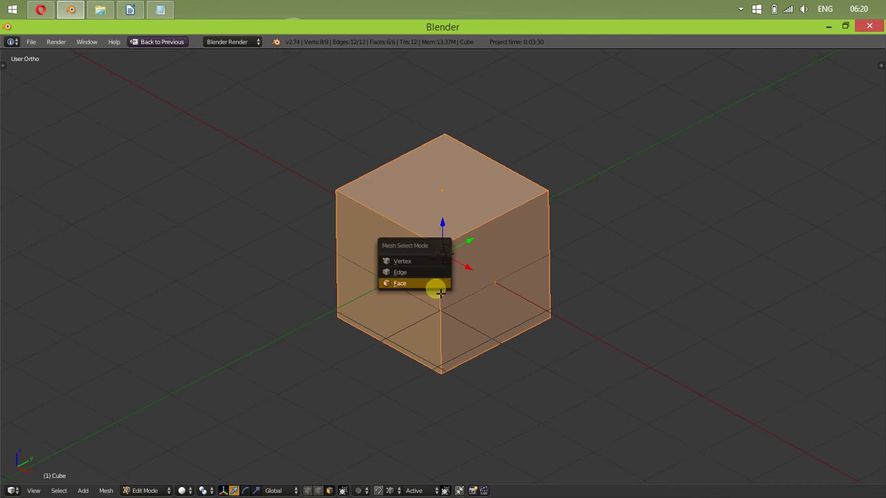
{"action": "left_click", "coordinate": [432, 261]}
{"action": "scroll", "coordinate": [386, 228], "scroll_direction": "up", "scroll_amount": 2}
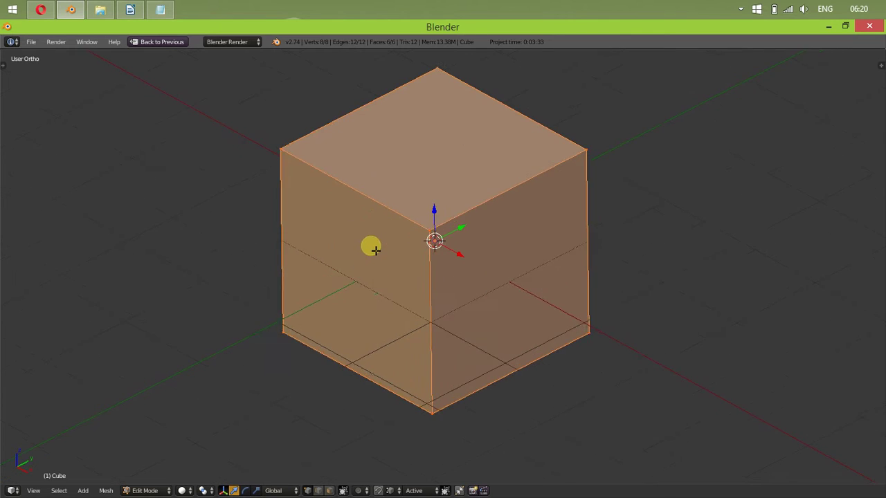
{"action": "key", "text": "a"}
{"action": "right_click", "coordinate": [279, 146]}
{"action": "key", "text": "Tab"}
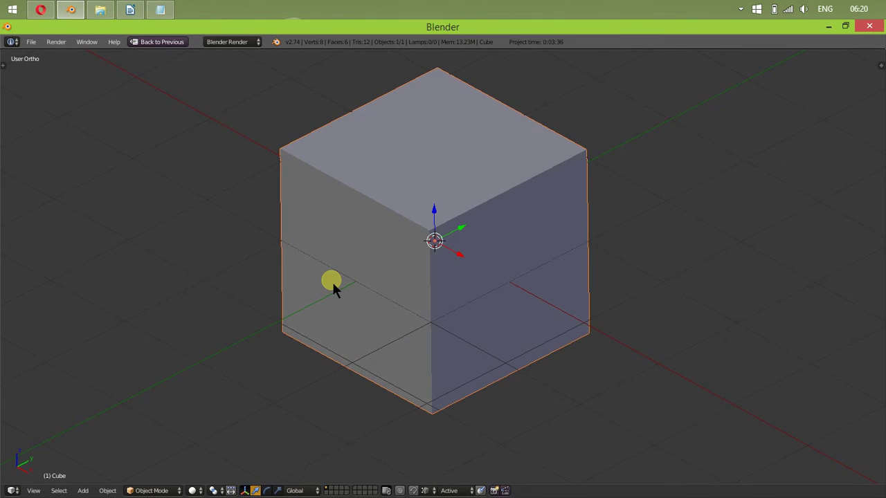
{"action": "key", "text": "Tab"}
{"action": "key", "text": "ctrl+Tab"}
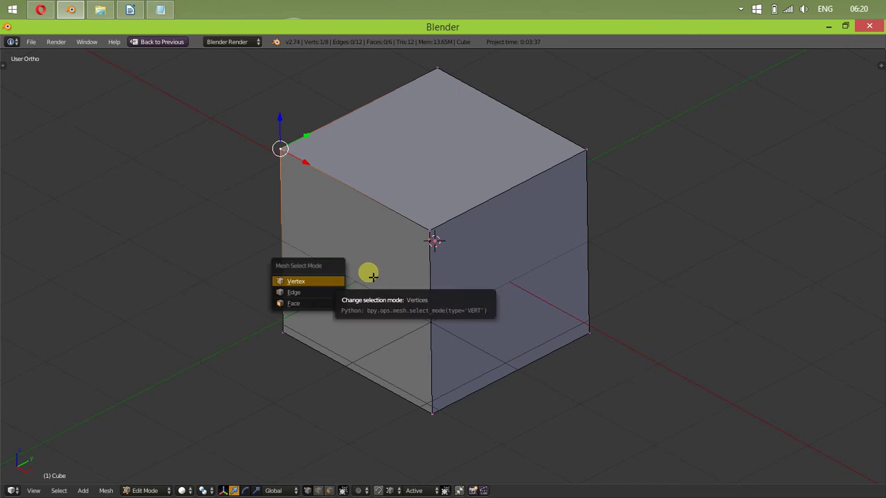
{"action": "right_click", "coordinate": [431, 406], "text": "shift"}
Add a 32-vertex circle aligned to the front view and scale it to a bit over half the cube's width.
{"action": "key", "text": "KP_1"}
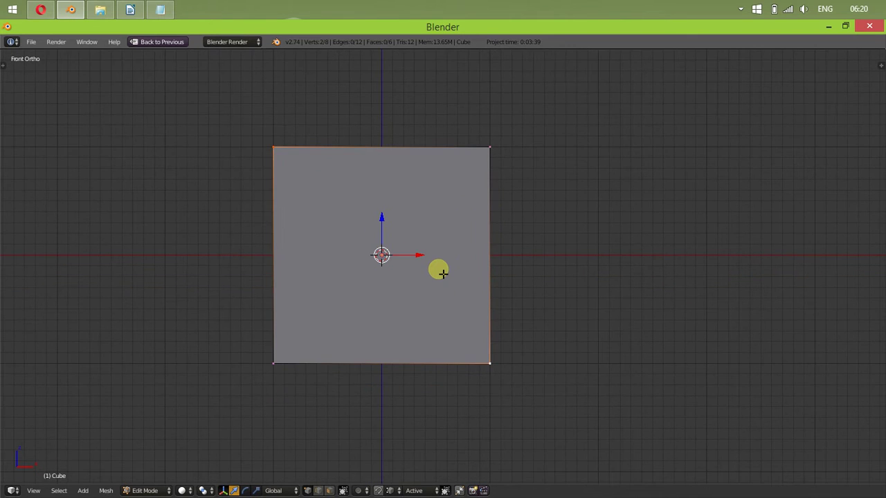
{"action": "key", "text": "shift+a"}
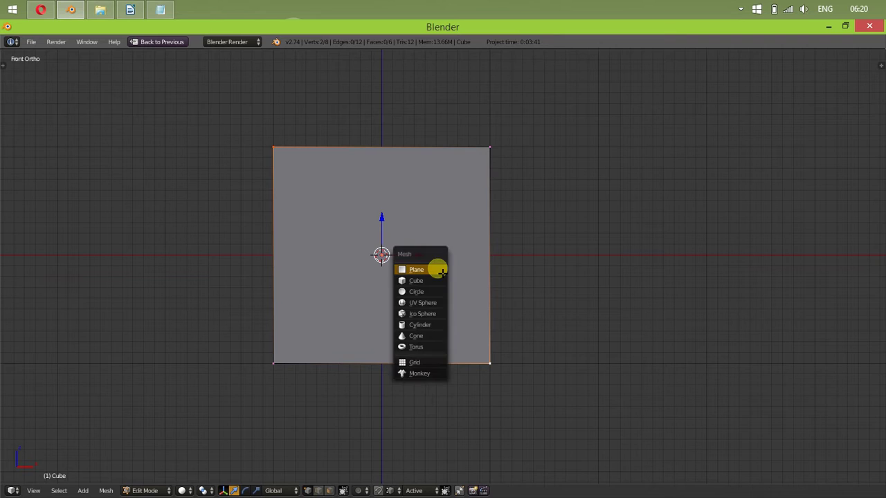
{"action": "left_click", "coordinate": [437, 268]}
{"action": "middle_click_drag", "start_coordinate": [417, 273], "coordinate": [436, 268], "text": "shift"}
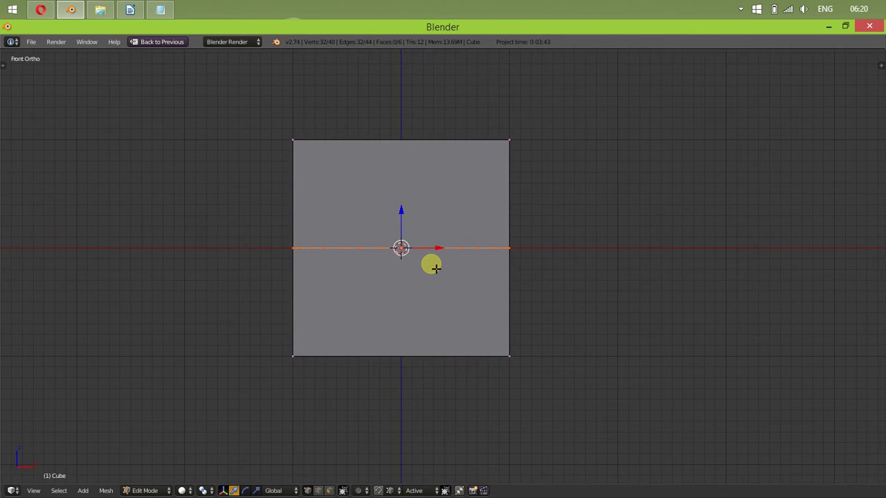
{"action": "scroll", "coordinate": [435, 268], "scroll_direction": "up", "scroll_amount": 1}
{"action": "key", "text": "F6"}
{"action": "left_click", "coordinate": [539, 326]}
{"action": "middle_click_drag", "start_coordinate": [377, 297], "coordinate": [402, 318], "text": "shift"}
{"action": "key", "text": "s"}
{"action": "left_click", "coordinate": [498, 314]}
Delete the cube's front and back faces with Only Faces, keeping their edges.
{"action": "middle_click_drag", "start_coordinate": [413, 221], "coordinate": [424, 319]}
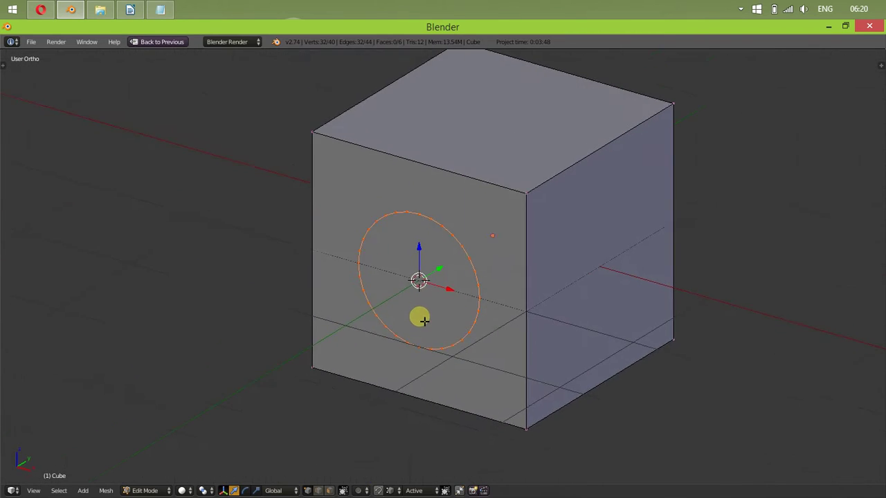
{"action": "scroll", "coordinate": [423, 321], "scroll_direction": "up", "scroll_amount": 2}
{"action": "key", "text": "ctrl+Tab"}
{"action": "left_click", "coordinate": [409, 333]}
{"action": "right_click", "coordinate": [413, 287]}
{"action": "key", "text": "x"}
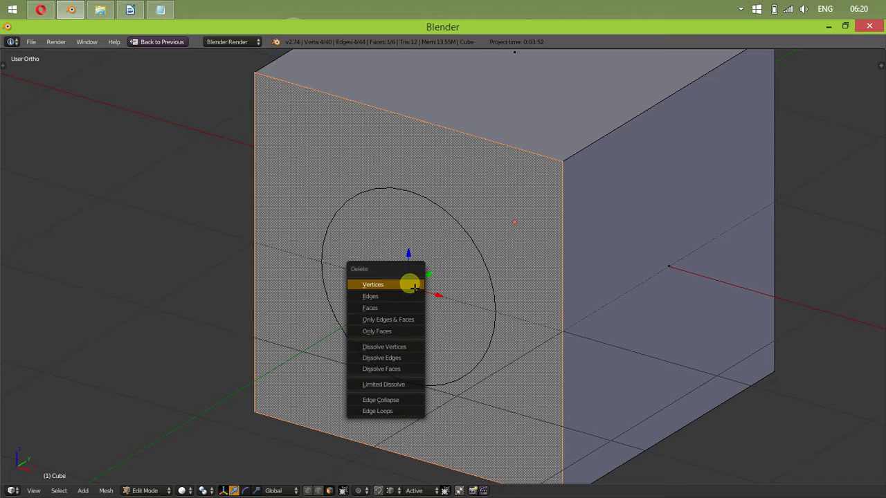
{"action": "left_click", "coordinate": [405, 327]}
{"action": "right_click", "coordinate": [519, 211]}
{"action": "key", "text": "x"}
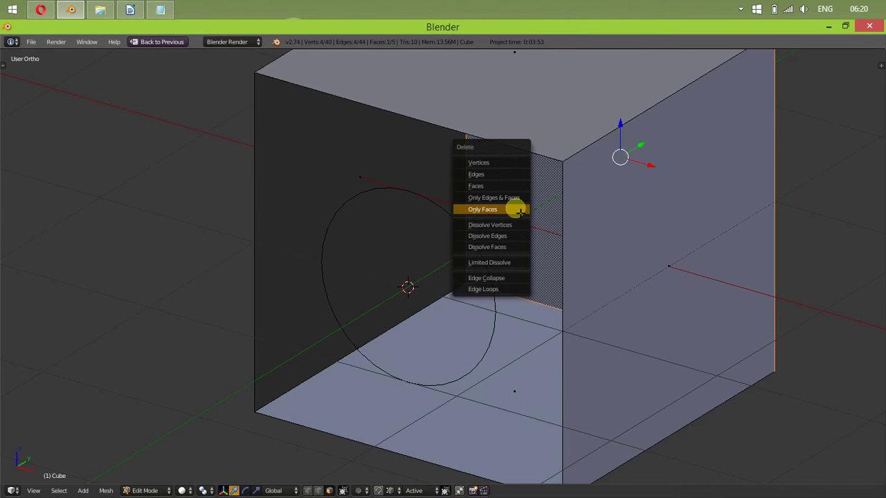
{"action": "left_click", "coordinate": [519, 210]}
Select the entire circle through its linked vertices and extrude it 20 units along the Y axis into a tube.
{"action": "key", "text": "ctrl+Tab"}
{"action": "left_click", "coordinate": [510, 185]}
{"action": "right_click", "coordinate": [407, 190]}
{"action": "key", "text": "ctrl+l"}
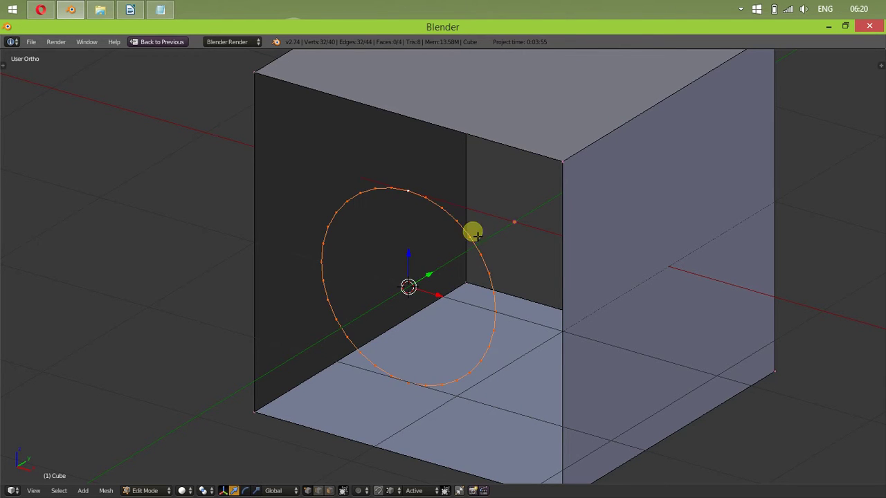
{"action": "middle_click_drag", "start_coordinate": [473, 233], "coordinate": [401, 267], "text": "shift"}
{"action": "scroll", "coordinate": [392, 276], "scroll_direction": "down", "scroll_amount": 1}
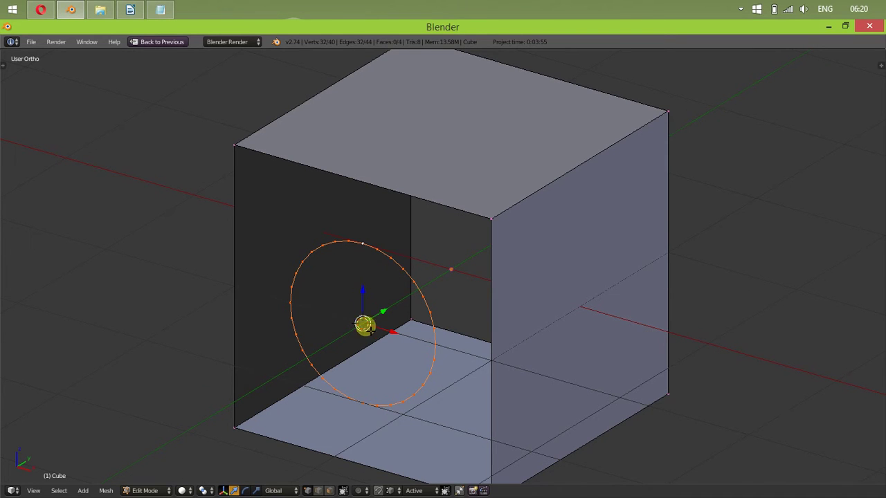
{"action": "middle_click_drag", "start_coordinate": [370, 330], "coordinate": [362, 316]}
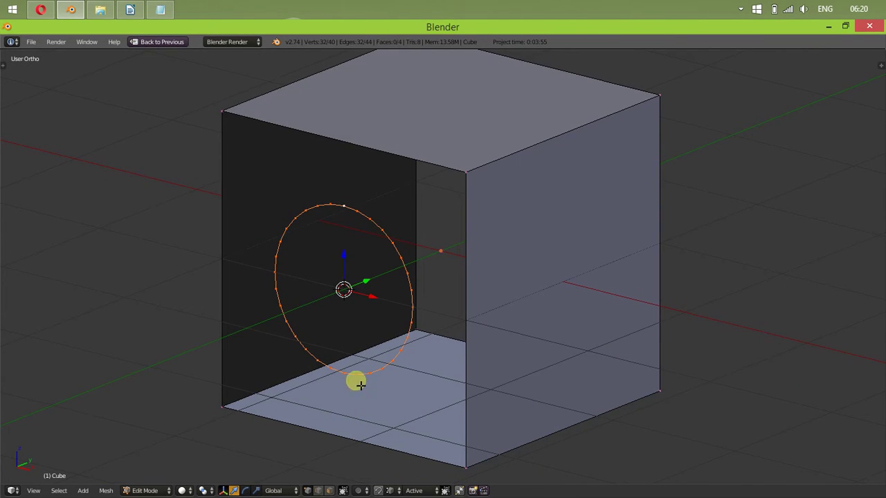
{"action": "middle_click_drag", "start_coordinate": [377, 280], "coordinate": [358, 307], "text": "shift"}
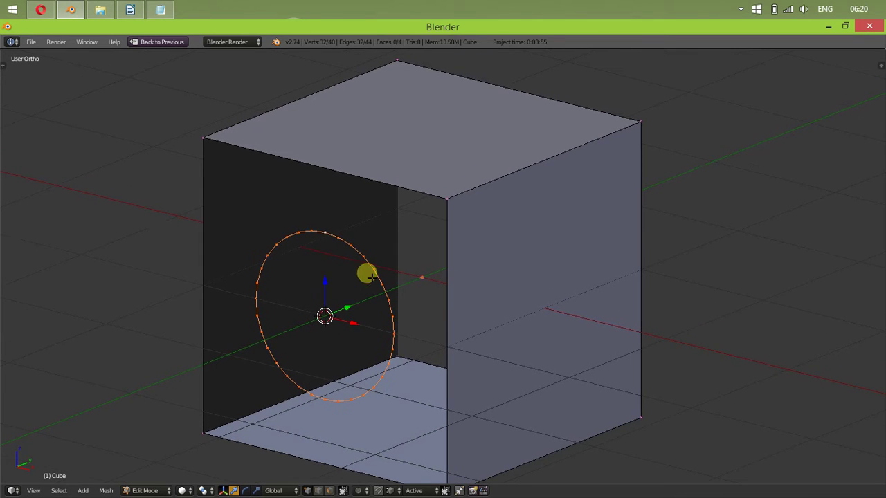
{"action": "type", "text": "ey20"}
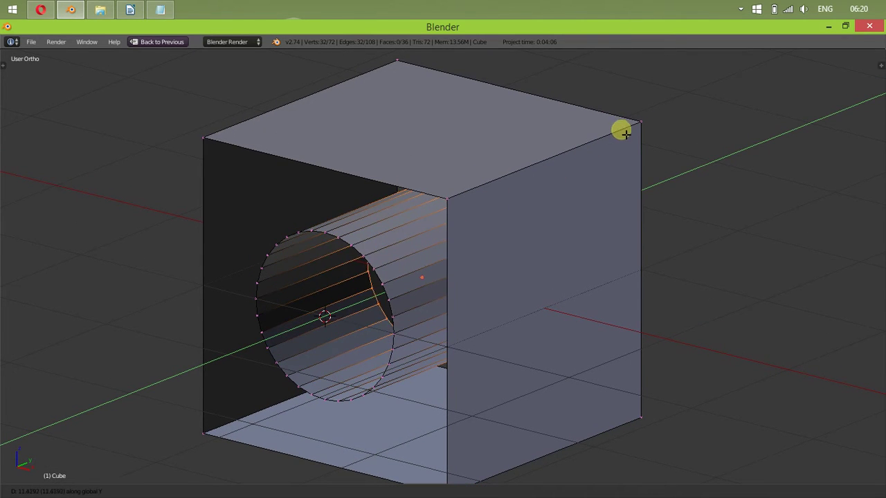
{"action": "key", "text": "Return"}
Select the tube's rear circle with the cube's rear square border and fill the area between them with faces.
{"action": "middle_click_drag", "start_coordinate": [628, 132], "coordinate": [357, 120]}
{"action": "scroll", "coordinate": [453, 231], "scroll_direction": "down", "scroll_amount": 2}
{"action": "scroll", "coordinate": [433, 225], "scroll_direction": "up", "scroll_amount": 4}
{"action": "right_click", "coordinate": [395, 130], "text": "alt+shift"}
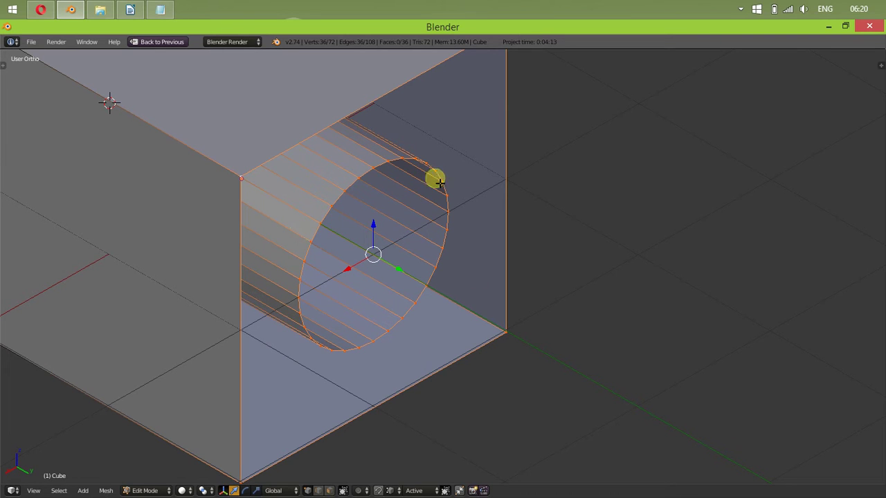
{"action": "key", "text": "alt+f"}
{"action": "key", "text": "a"}
Select the tube's front circle with the cube's front square border and fill the area between them with faces.
{"action": "scroll", "coordinate": [408, 286], "scroll_direction": "down", "scroll_amount": 2}
{"action": "middle_click_drag", "start_coordinate": [264, 261], "coordinate": [392, 239]}
{"action": "middle_click_drag", "start_coordinate": [220, 268], "coordinate": [588, 299], "text": "shift"}
{"action": "scroll", "coordinate": [440, 254], "scroll_direction": "up", "scroll_amount": 5}
{"action": "key", "text": "l"}
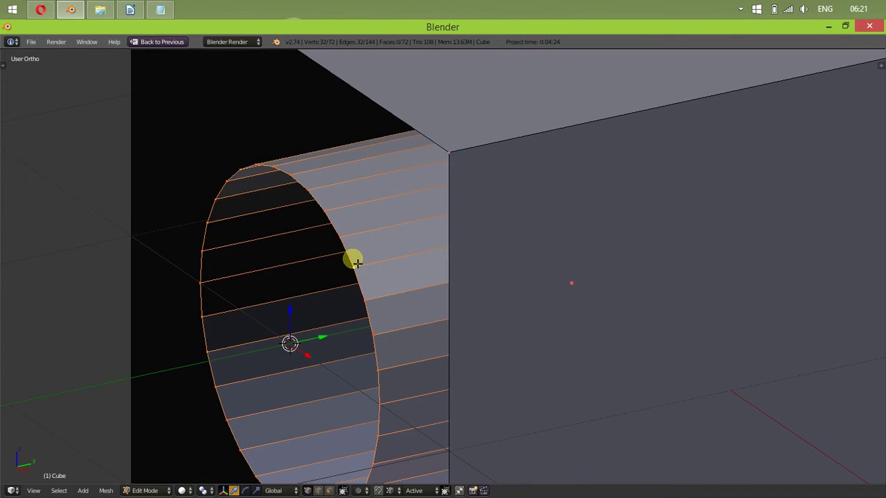
{"action": "scroll", "coordinate": [353, 256], "scroll_direction": "down", "scroll_amount": 4}
{"action": "key", "text": "alt+f"}
{"action": "key", "text": "a"}
Recalculate the normals of the whole mesh and switch to Object Mode to inspect the hole.
{"action": "key", "text": "a"}
{"action": "key", "text": "ctrl+n"}
{"action": "key", "text": "a"}
{"action": "middle_click_drag", "start_coordinate": [493, 300], "coordinate": [508, 292]}
{"action": "key", "text": "Tab"}
{"action": "middle_click_drag", "start_coordinate": [355, 337], "coordinate": [421, 317]}
{"action": "scroll", "coordinate": [328, 341], "scroll_direction": "up", "scroll_amount": 4}
{"action": "middle_click_drag", "start_coordinate": [328, 344], "coordinate": [439, 276]}
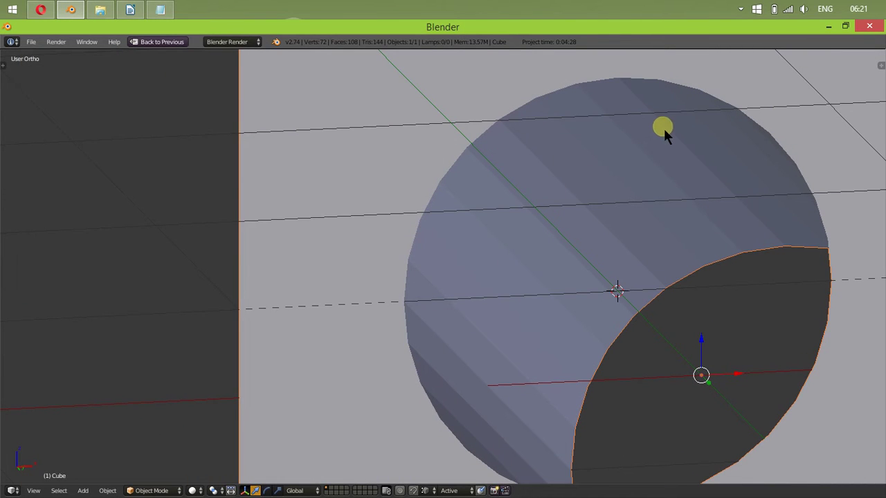
In Edit Mode, select both end vertices of the lengthwise edge along the crest of the hole's wall.
{"action": "key", "text": "Tab"}
{"action": "right_click", "coordinate": [620, 77]}
{"action": "right_click", "coordinate": [768, 236], "text": "shift"}
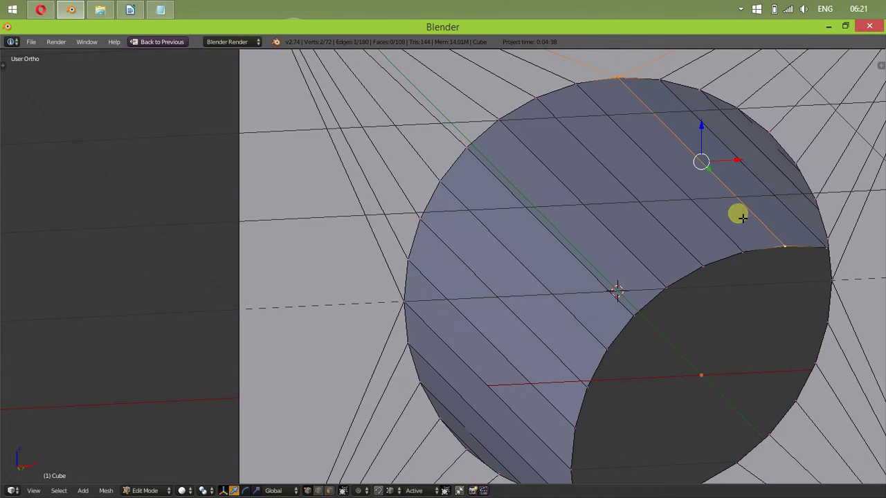
Examine the flat facets along the hole's wall and rim in Object Mode.
{"action": "key", "text": "Tab"}
{"action": "right_click", "coordinate": [622, 101]}
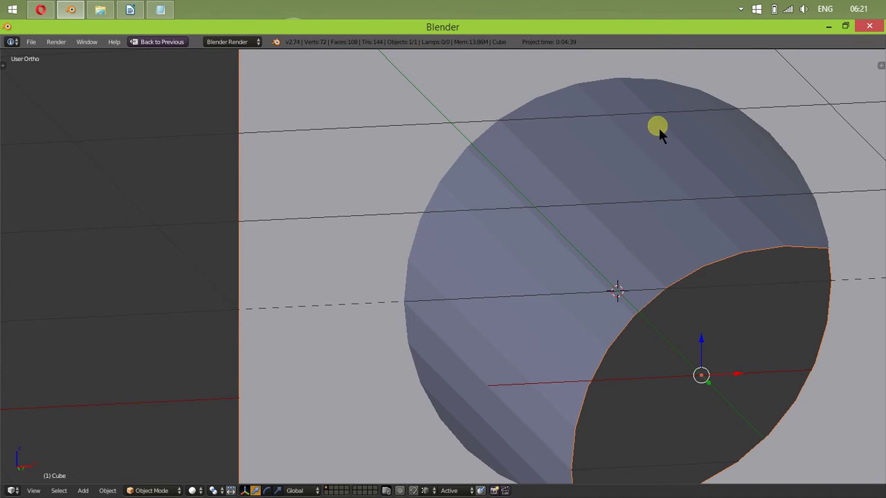
{"action": "scroll", "coordinate": [610, 254], "scroll_direction": "down", "scroll_amount": 4}
{"action": "middle_click_drag", "start_coordinate": [477, 234], "coordinate": [422, 264], "text": "shift"}
{"action": "middle_click_drag", "start_coordinate": [422, 264], "coordinate": [507, 306]}
{"action": "middle_click_drag", "start_coordinate": [514, 355], "coordinate": [592, 329], "text": "shift"}
{"action": "scroll", "coordinate": [597, 330], "scroll_direction": "up", "scroll_amount": 1}
{"action": "middle_click_drag", "start_coordinate": [607, 359], "coordinate": [491, 323], "text": "shift"}
{"action": "scroll", "coordinate": [512, 319], "scroll_direction": "up", "scroll_amount": 3}
{"action": "middle_click_drag", "start_coordinate": [568, 350], "coordinate": [479, 305], "text": "shift"}
{"action": "scroll", "coordinate": [648, 290], "scroll_direction": "down", "scroll_amount": 3}
In Edit Mode with a wireframe front view, circle-select all vertices of the round hole and delete them.
{"action": "key", "text": "Tab"}
{"action": "scroll", "coordinate": [478, 305], "scroll_direction": "down", "scroll_amount": 2}
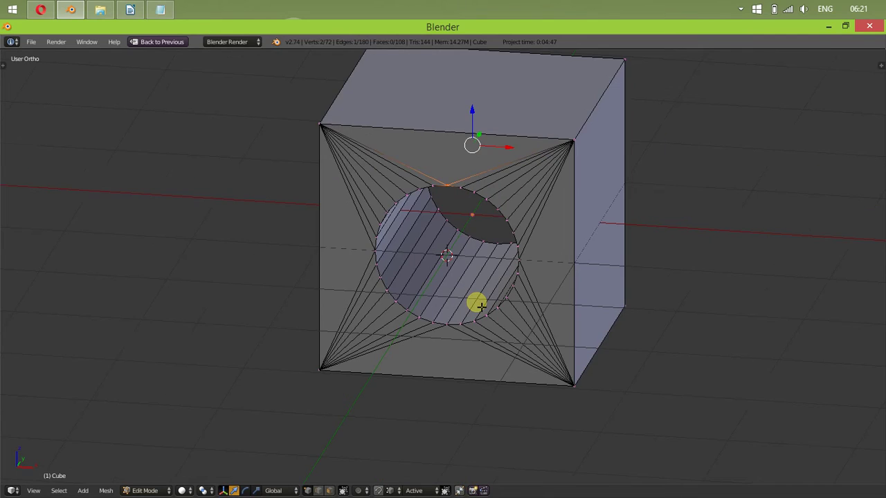
{"action": "key", "text": "KP_1"}
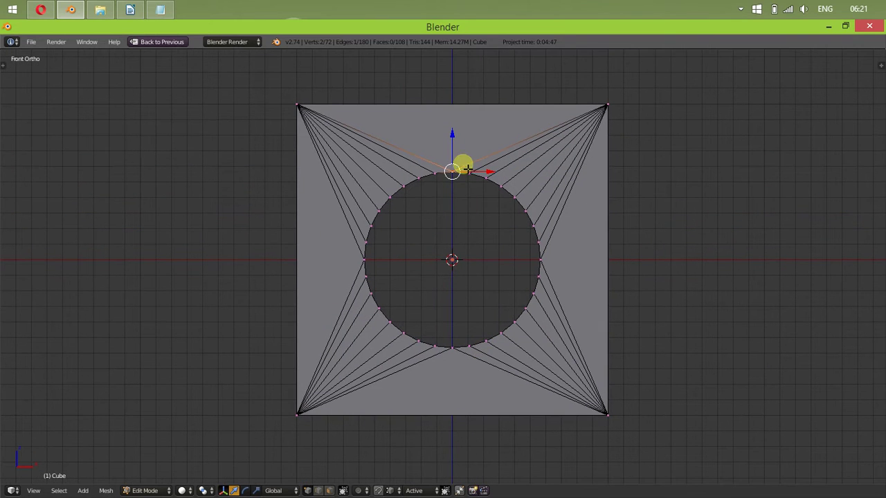
{"action": "key", "text": "z"}
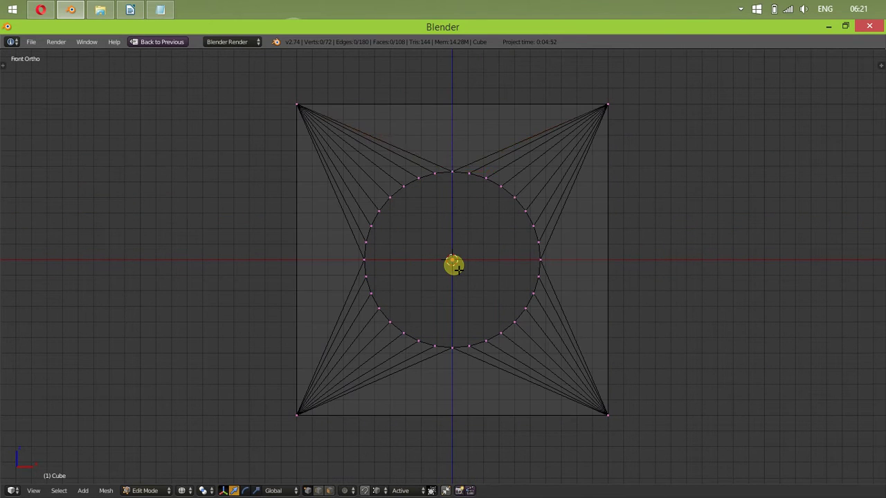
{"action": "key", "text": "c"}
{"action": "scroll", "coordinate": [484, 250], "scroll_direction": "down", "scroll_amount": 5}
{"action": "left_click", "coordinate": [472, 259]}
{"action": "key", "text": "Escape"}
{"action": "key", "text": "x"}
{"action": "left_click", "coordinate": [460, 224]}
Add a 128-vertex circle aligned to the front view and scale it to about 70% of the cube's width.
{"action": "key", "text": "shift+a"}
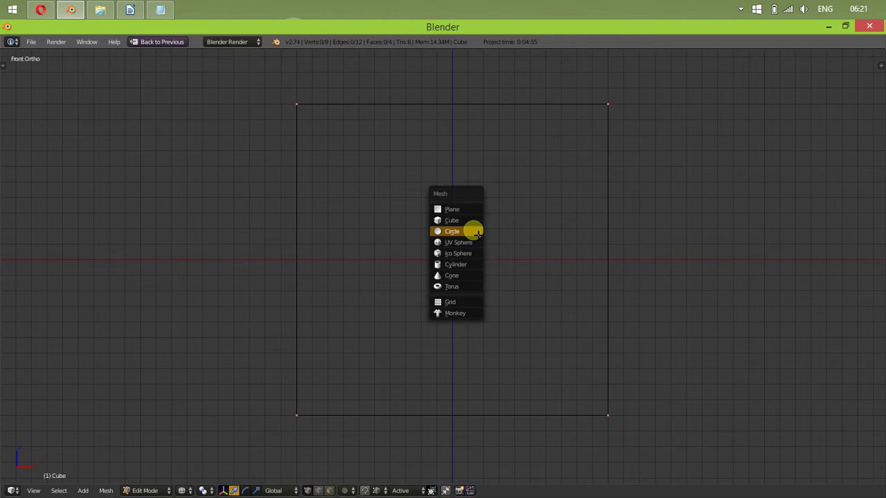
{"action": "left_click", "coordinate": [476, 233]}
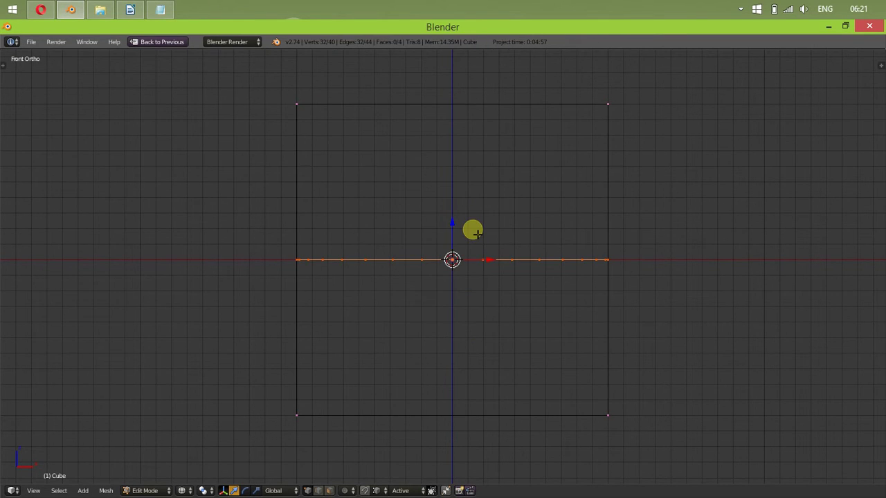
{"action": "key", "text": "F6"}
{"action": "left_click", "coordinate": [598, 250]}
{"action": "key", "text": "BackSpace"}
{"action": "type", "text": "128"}
{"action": "key", "text": "Return"}
{"action": "left_click", "coordinate": [568, 292]}
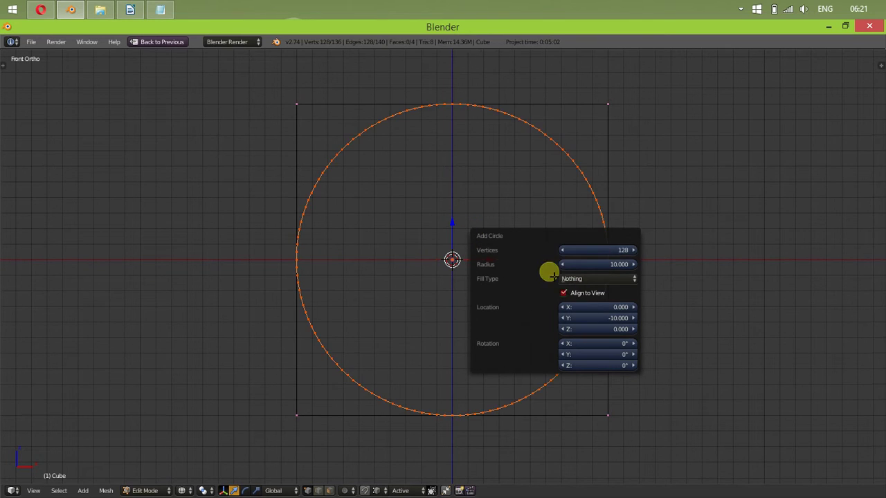
{"action": "key", "text": "s"}
{"action": "left_click", "coordinate": [636, 326]}
Extrude the 128-vertex circle along the Y axis through the full depth of the cube into a tube.
{"action": "middle_click_drag", "start_coordinate": [505, 249], "coordinate": [423, 269]}
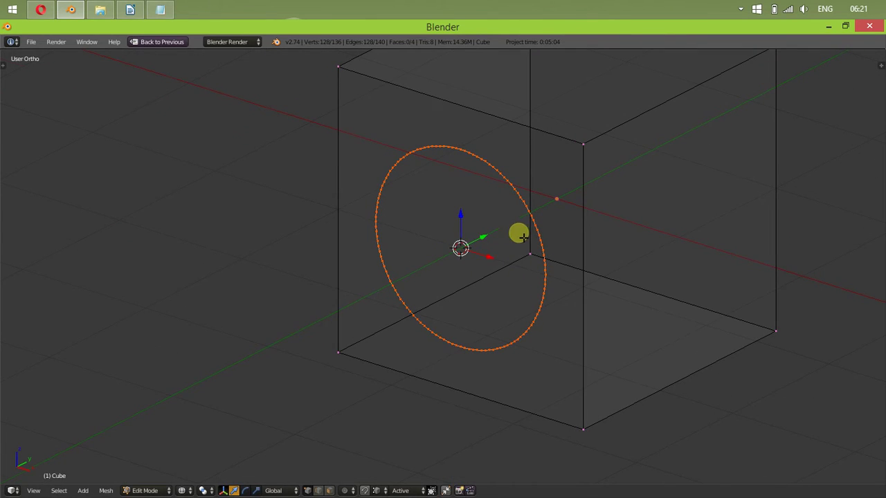
{"action": "middle_click_drag", "start_coordinate": [519, 233], "coordinate": [508, 290]}
{"action": "key", "text": "e"}
{"action": "left_click", "coordinate": [663, 144]}
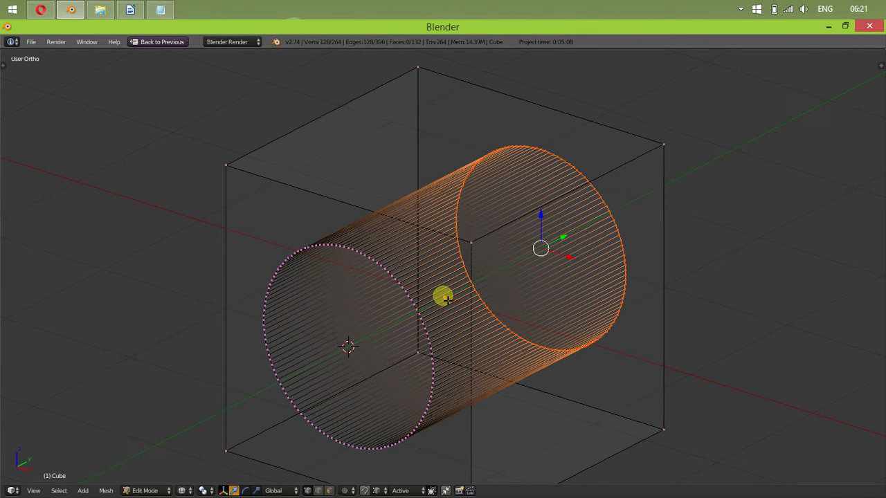
In solid shading, select the 128-vertex tube's front circle and the cube's front border and fill the area between them.
{"action": "key", "text": "z"}
{"action": "middle_click_drag", "start_coordinate": [443, 295], "coordinate": [480, 273]}
{"action": "scroll", "coordinate": [480, 273], "scroll_direction": "up", "scroll_amount": 4}
{"action": "right_click", "coordinate": [494, 184], "text": "alt"}
{"action": "scroll", "coordinate": [496, 176], "scroll_direction": "down", "scroll_amount": 4}
{"action": "right_click", "coordinate": [496, 172], "text": "alt+shift"}
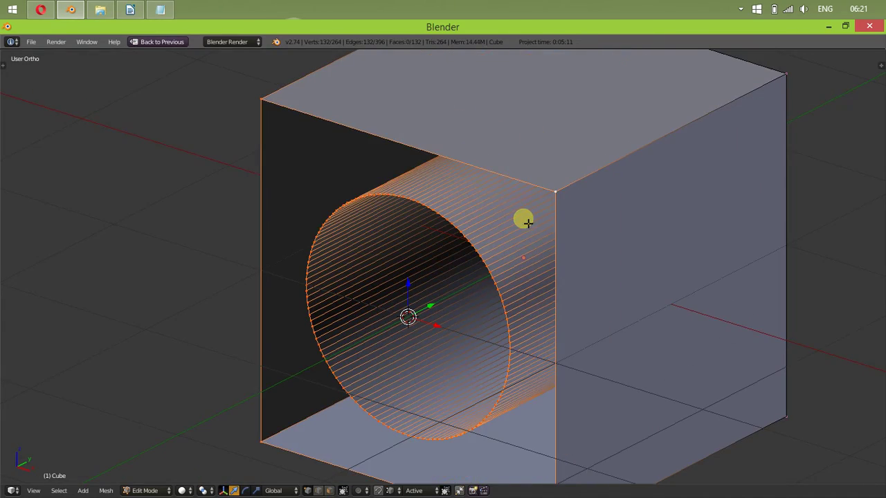
{"action": "key", "text": "alt+f"}
{"action": "key", "text": "a"}
Select the 128-vertex tube's rear circle together with the cube's rear square border.
{"action": "scroll", "coordinate": [567, 245], "scroll_direction": "down", "scroll_amount": 3}
{"action": "middle_click_drag", "start_coordinate": [593, 257], "coordinate": [423, 263]}
{"action": "middle_click_drag", "start_coordinate": [524, 265], "coordinate": [308, 337], "text": "shift"}
{"action": "scroll", "coordinate": [380, 316], "scroll_direction": "up", "scroll_amount": 6}
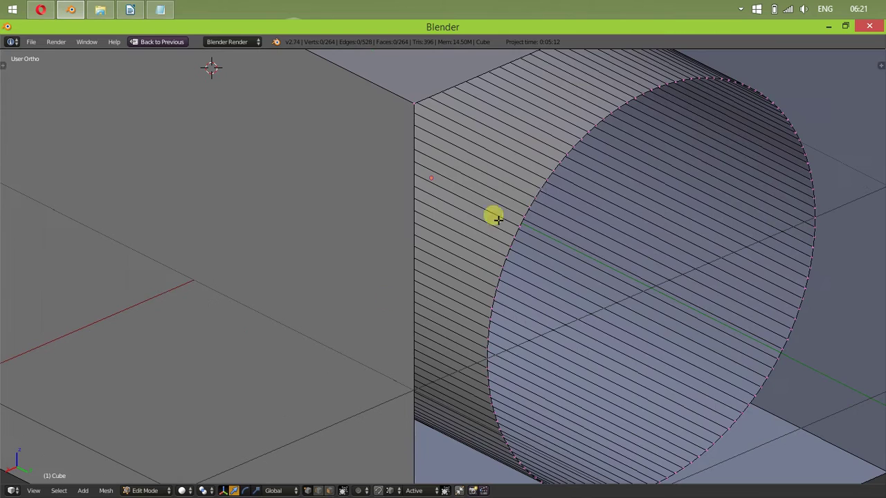
{"action": "right_click", "coordinate": [538, 205], "text": "alt"}
{"action": "right_click", "coordinate": [429, 99], "text": "alt+shift"}
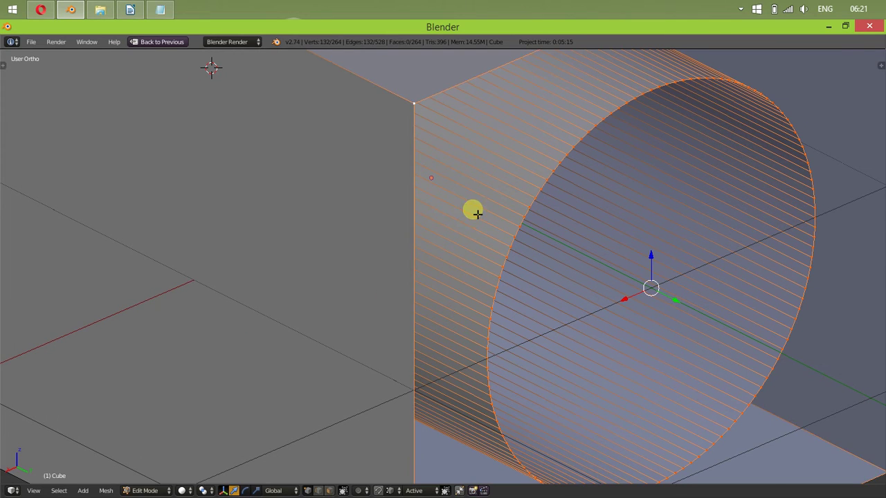